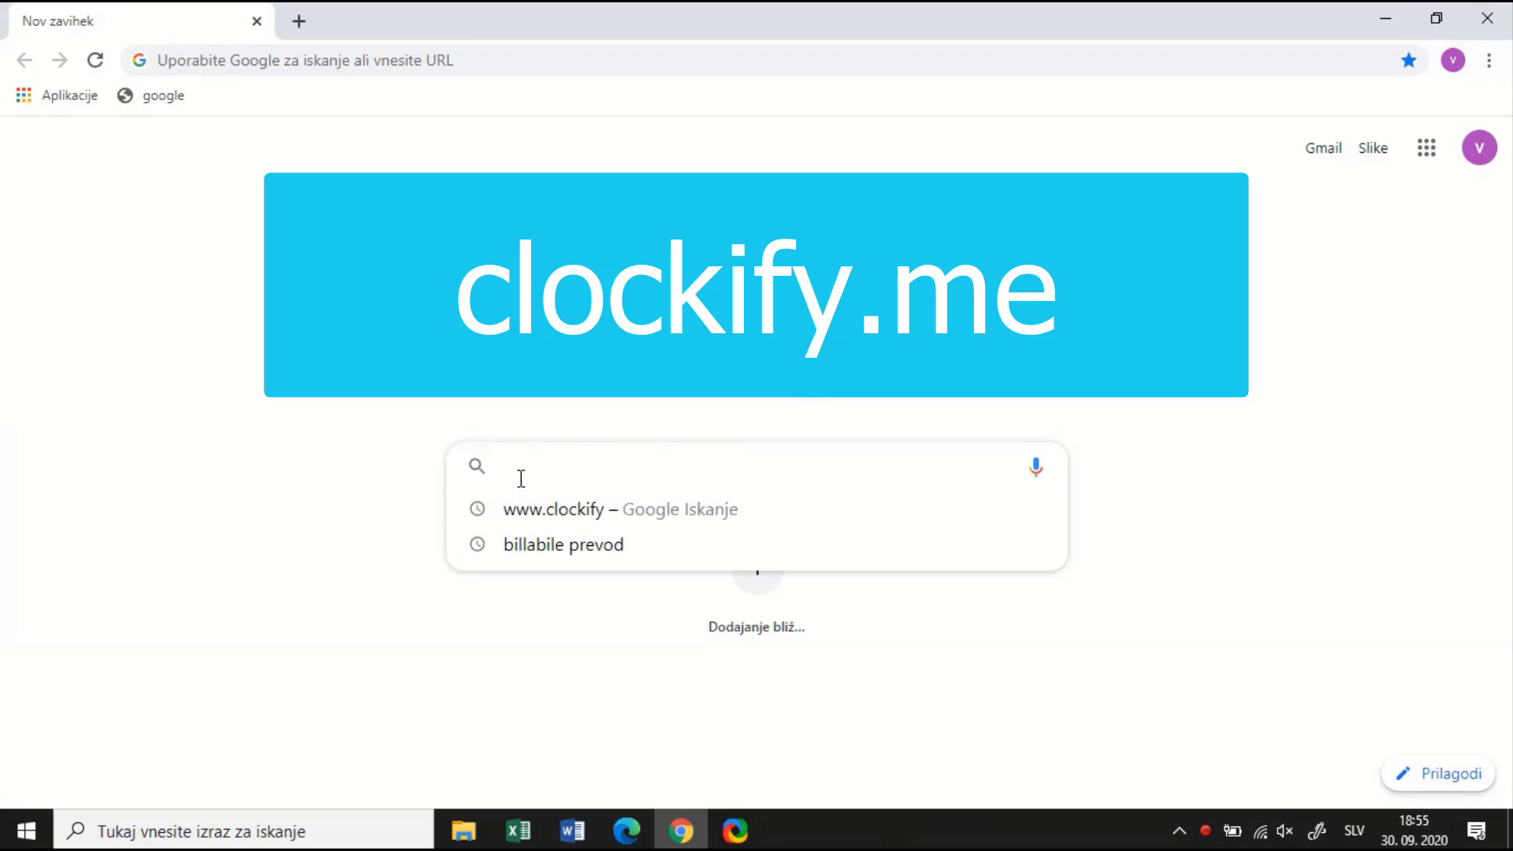
type("www.clockify")
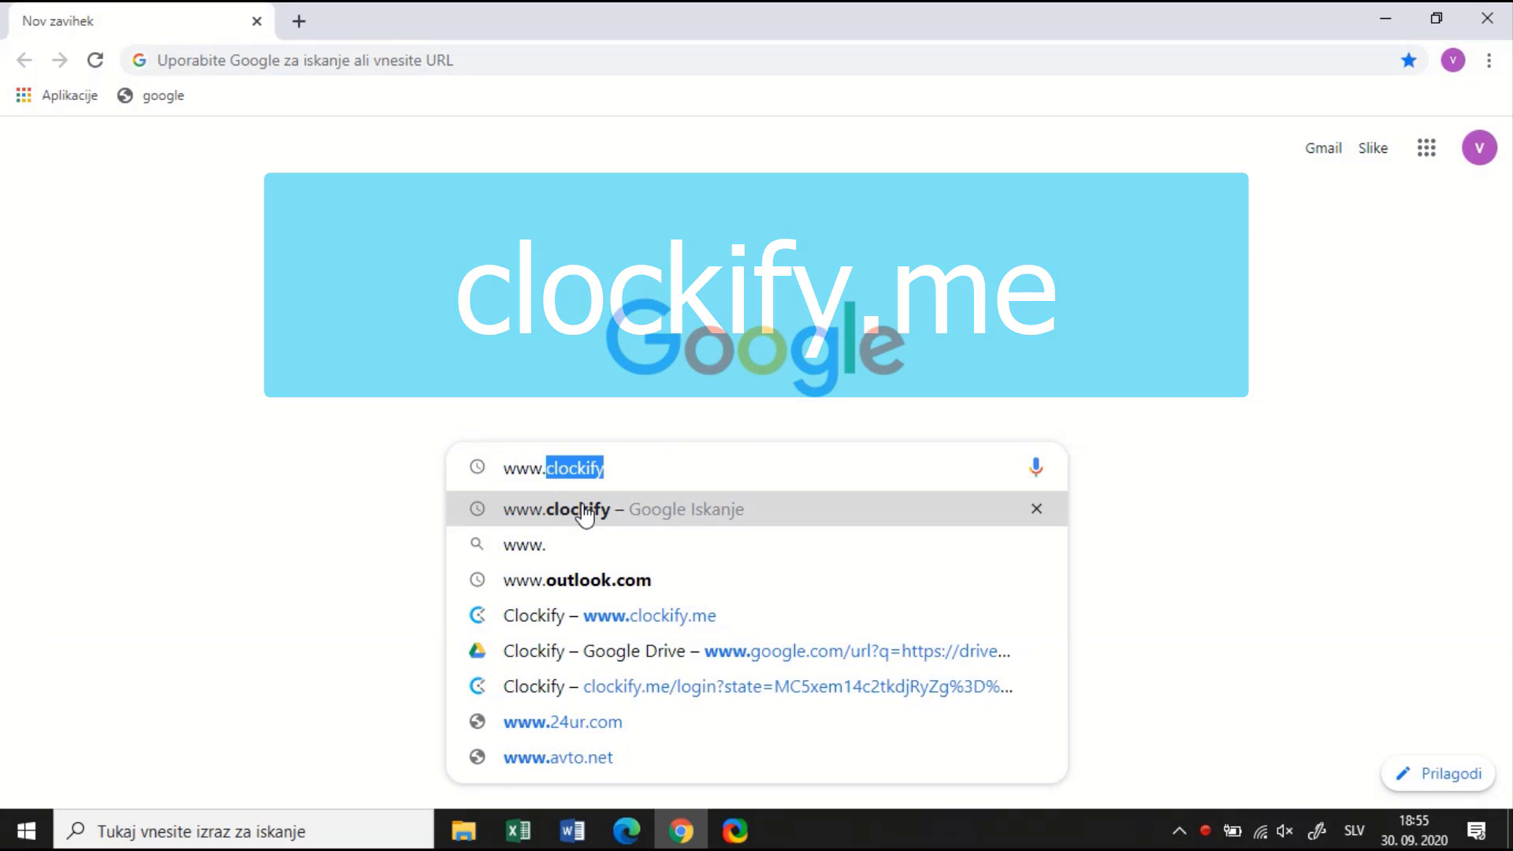
left_click(587, 510)
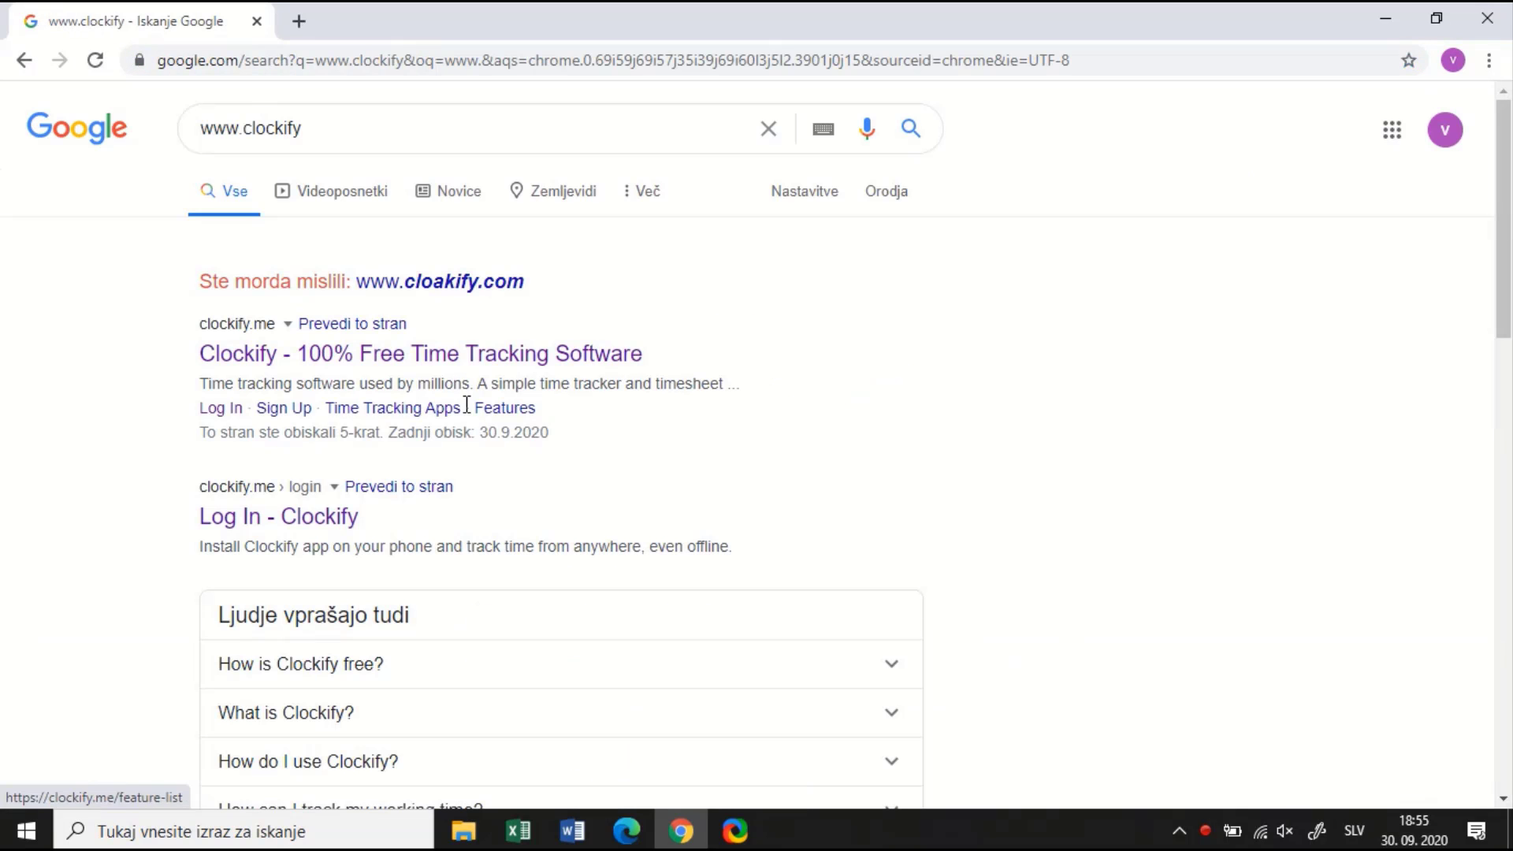
Open the Clockify site from the results and sign in with the Google account
left_click(376, 355)
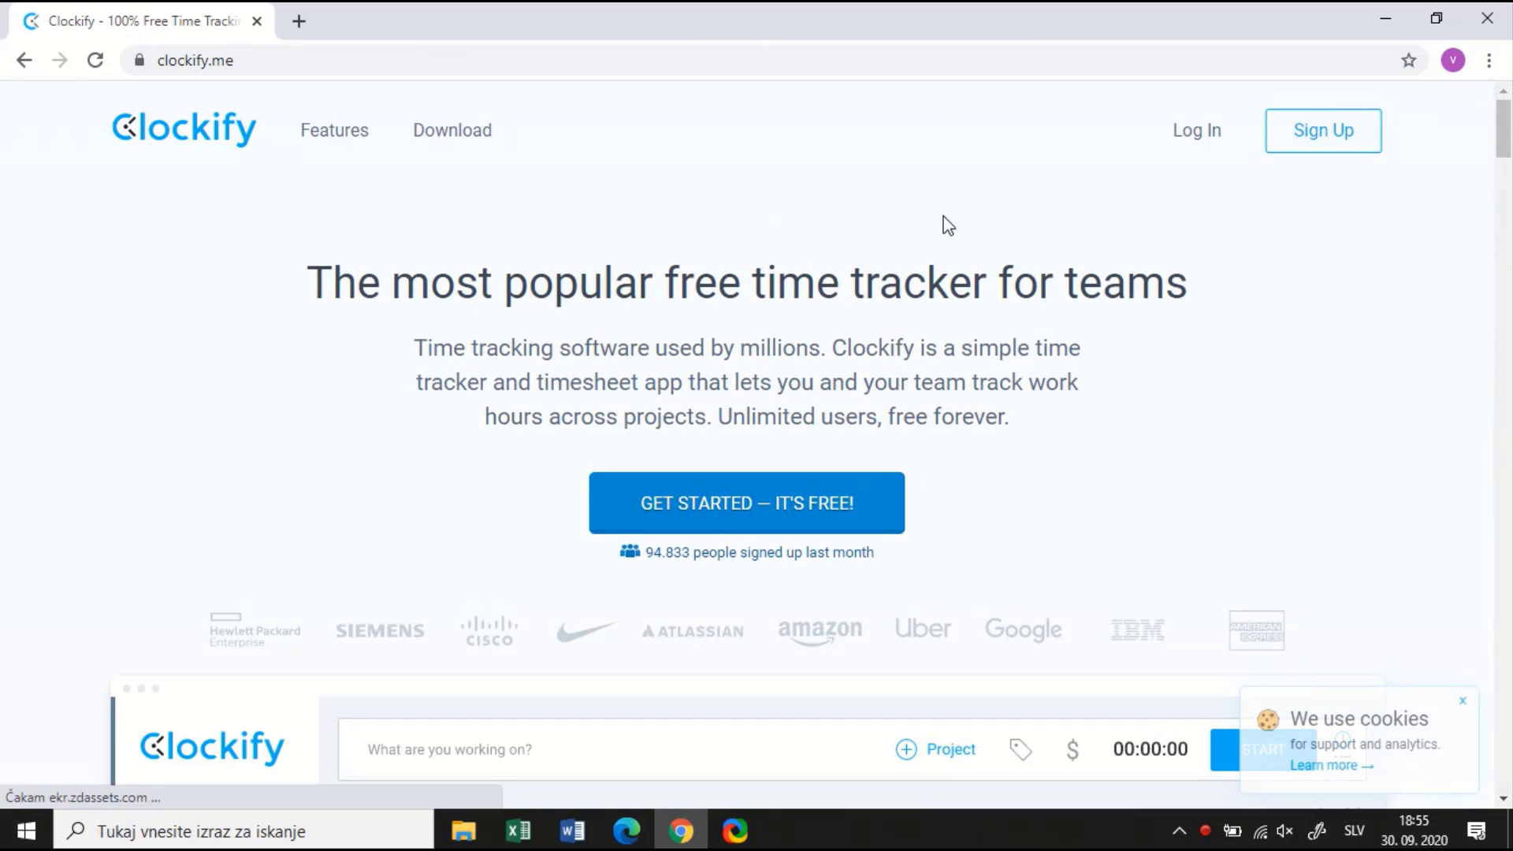
left_click(1191, 131)
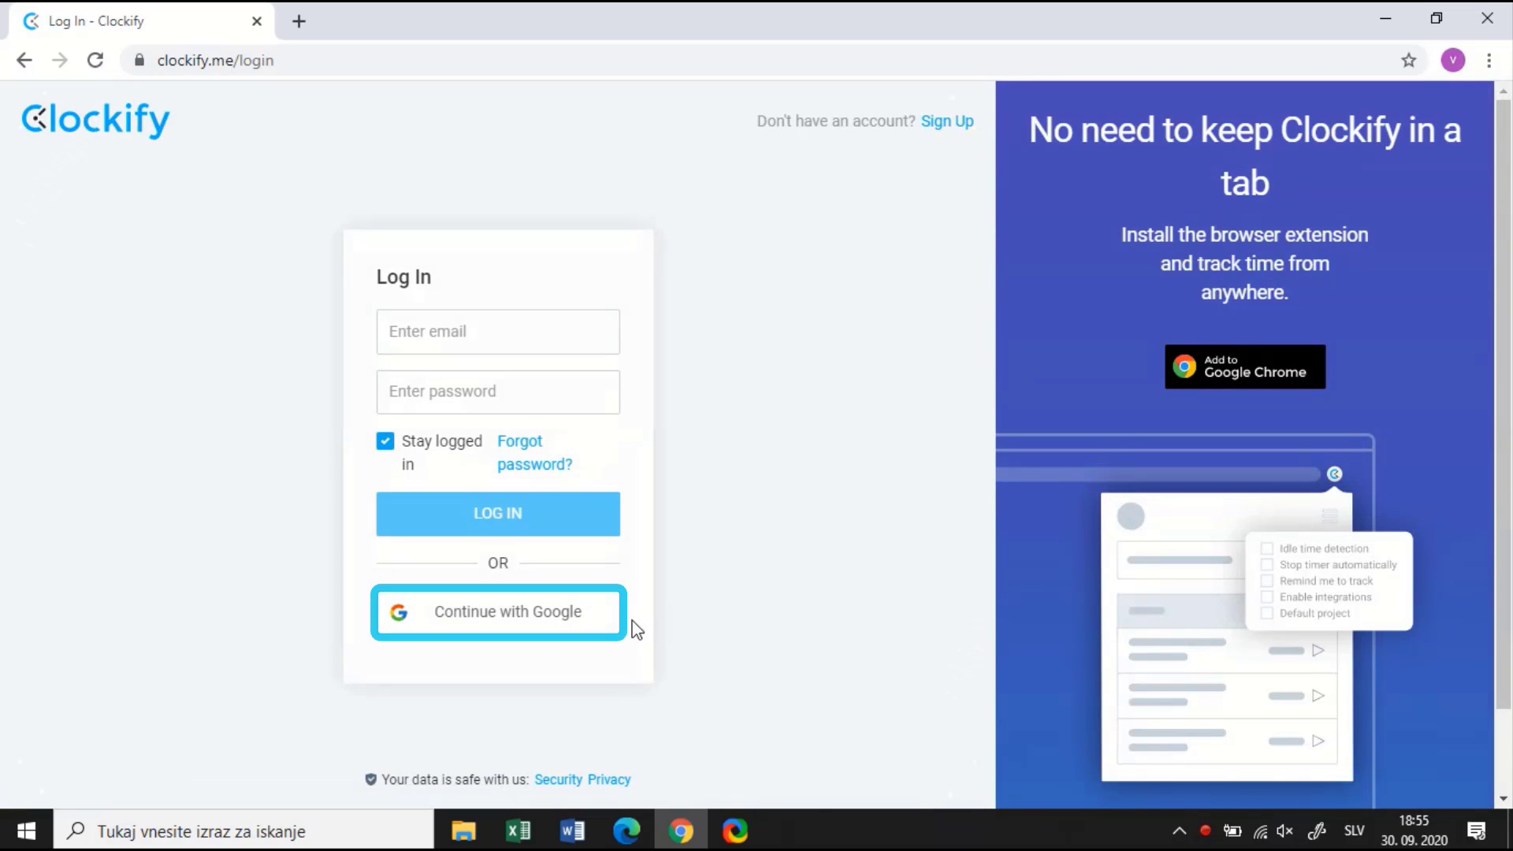
left_click(589, 622)
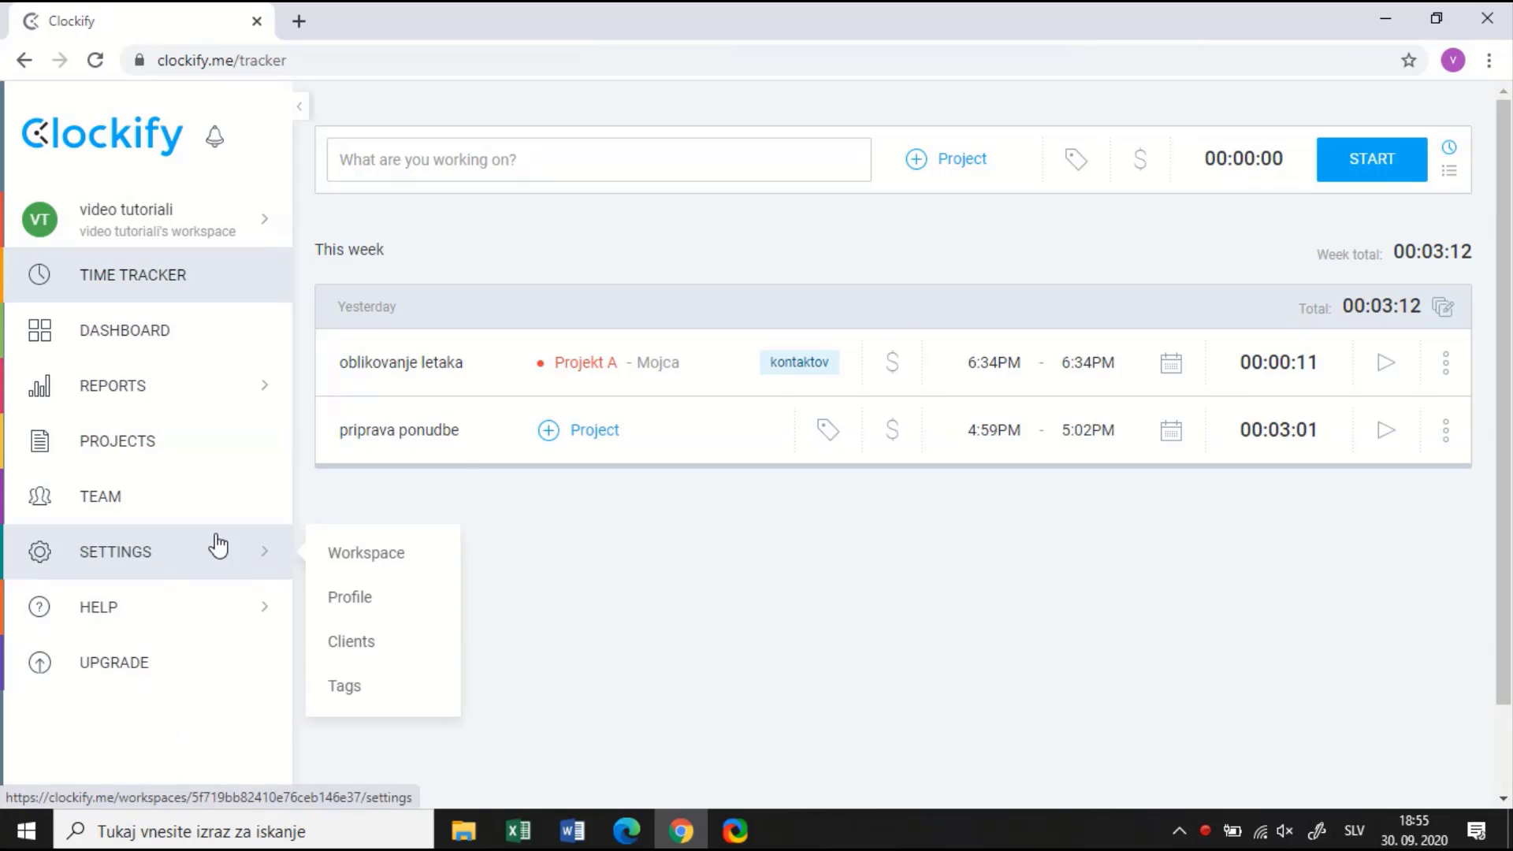
Start a new time entry described 'izdaja računa' and bring up its project list
left_click(205, 285)
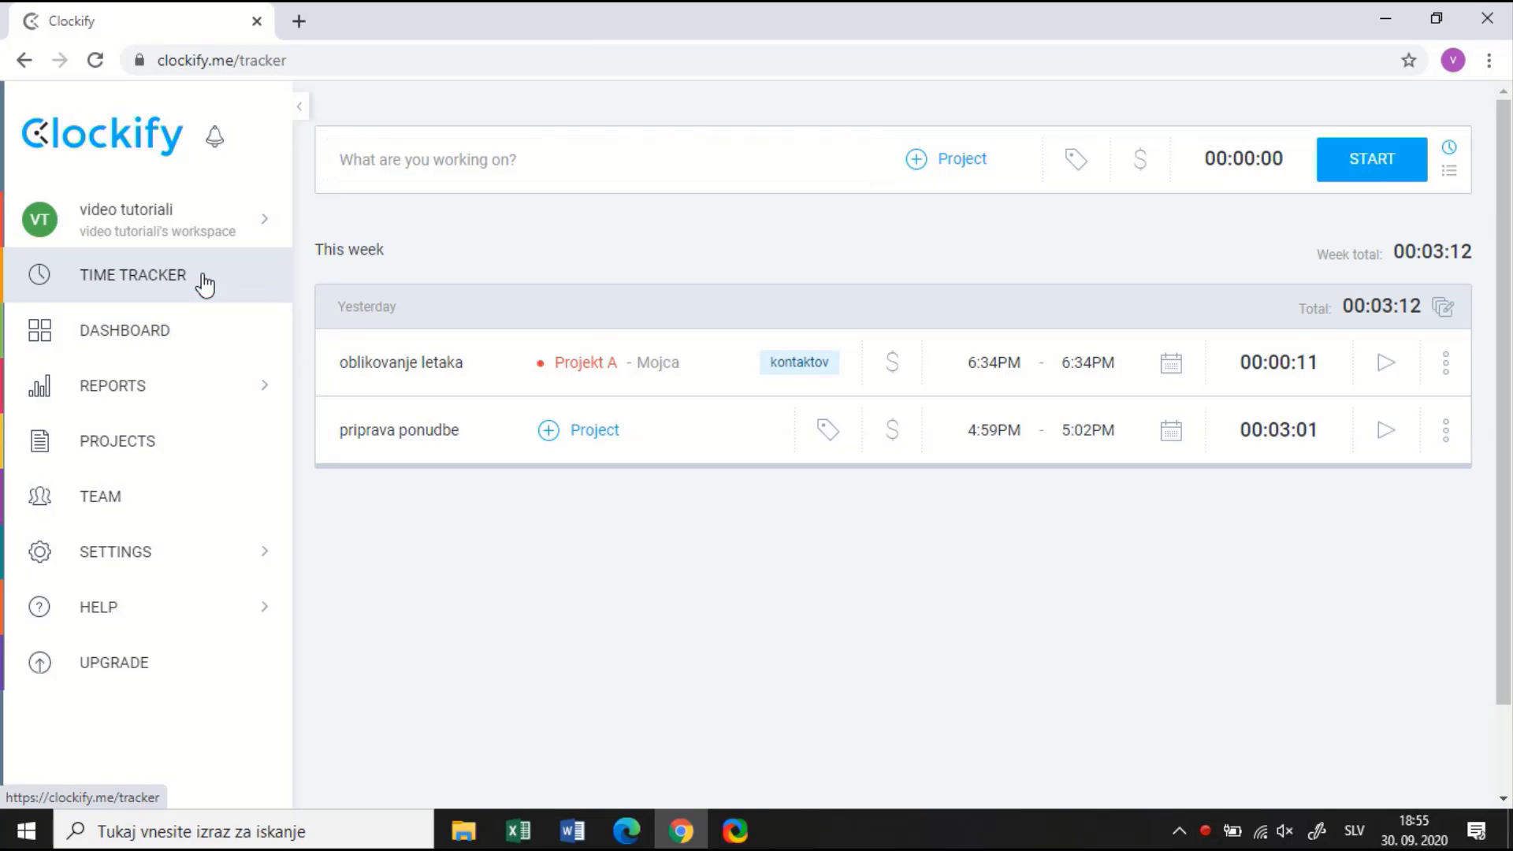
left_click(388, 157)
type("i")
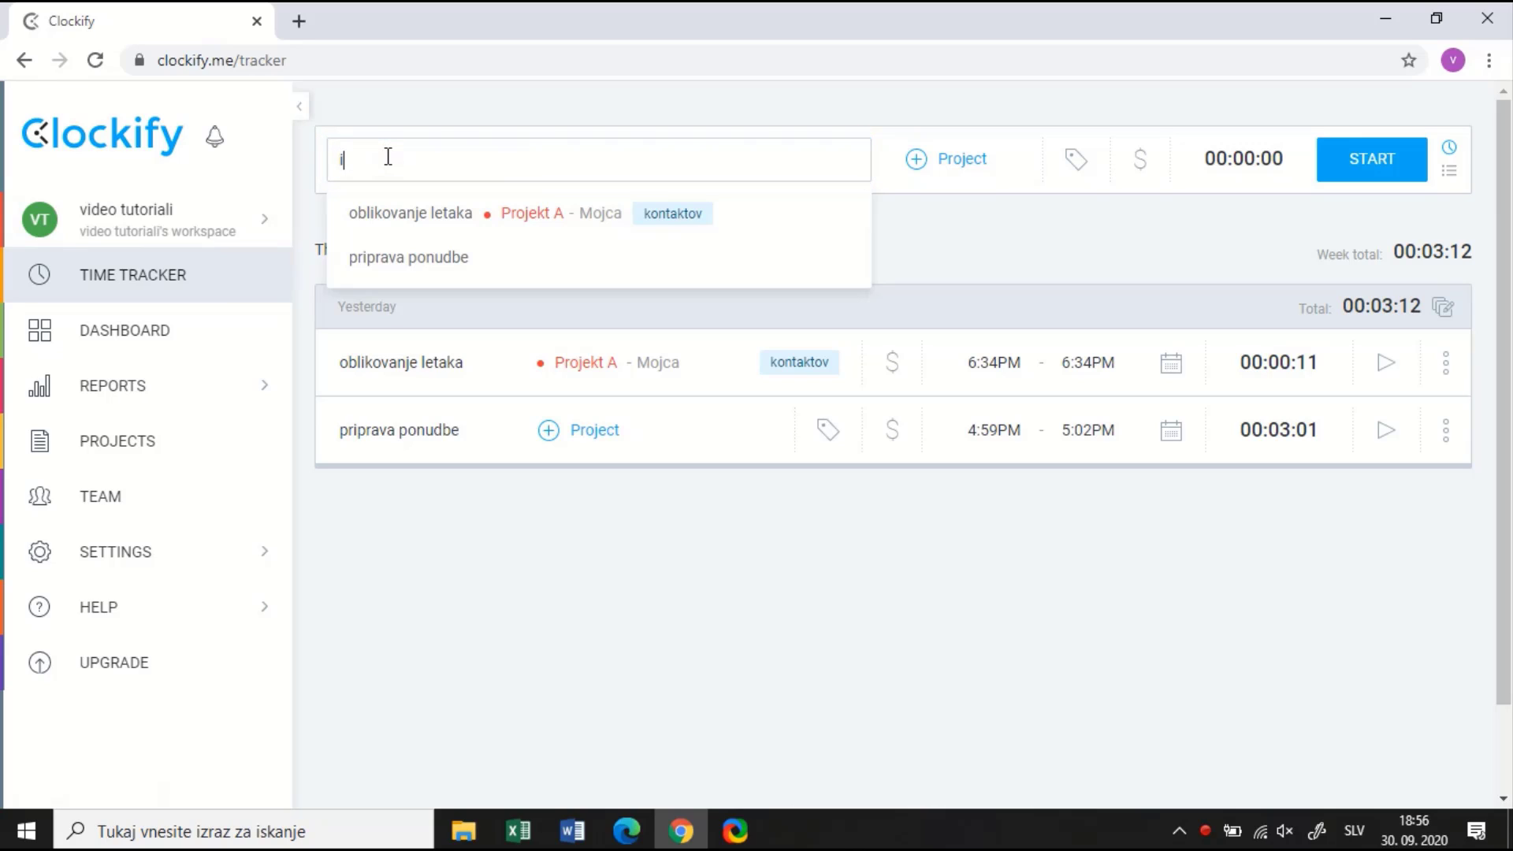
type("zdaja lačuna")
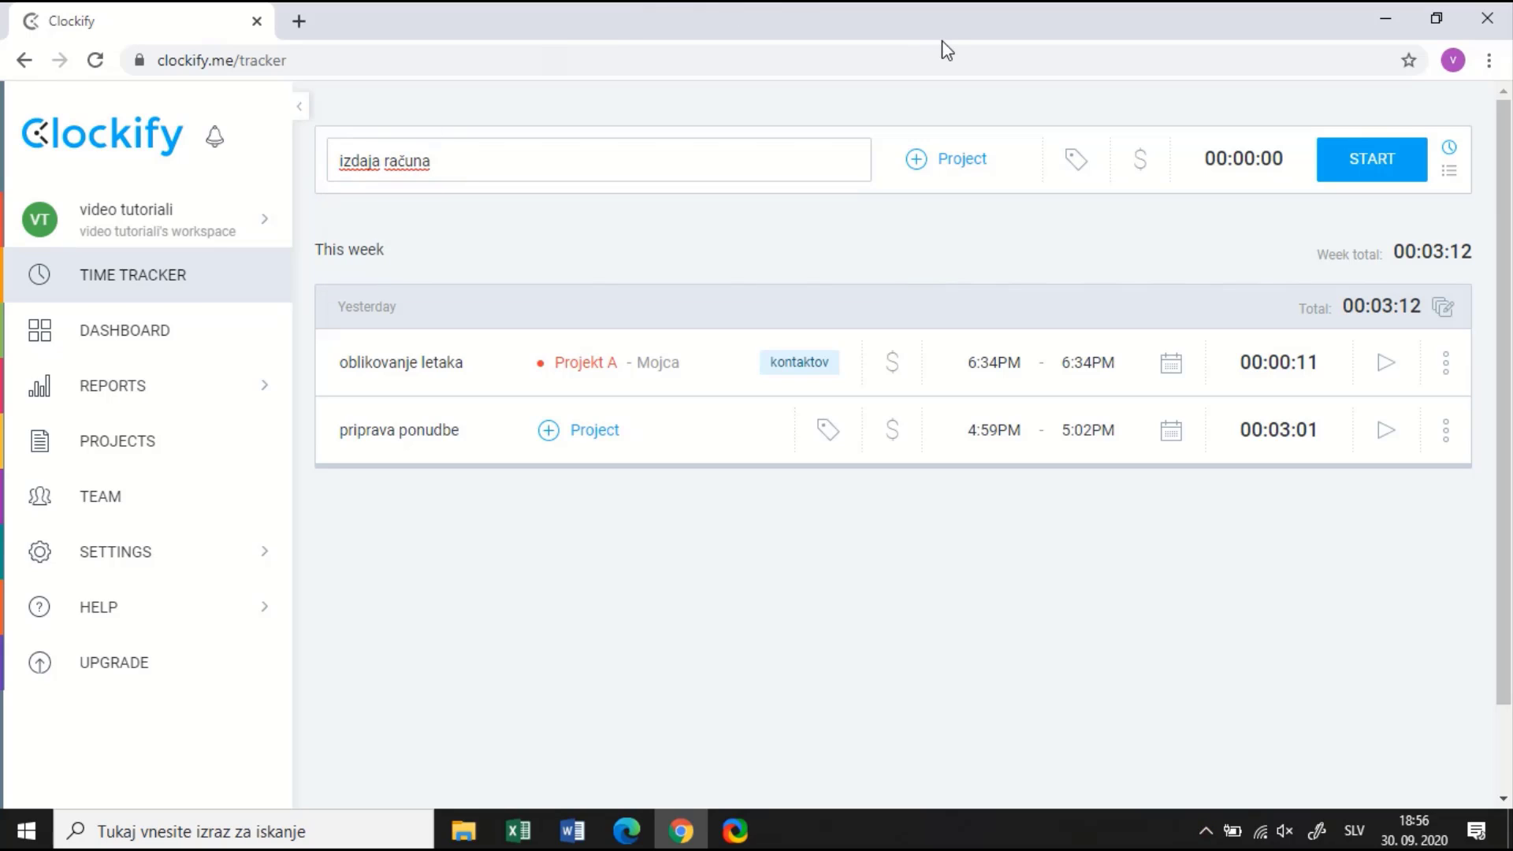
key("Tab")
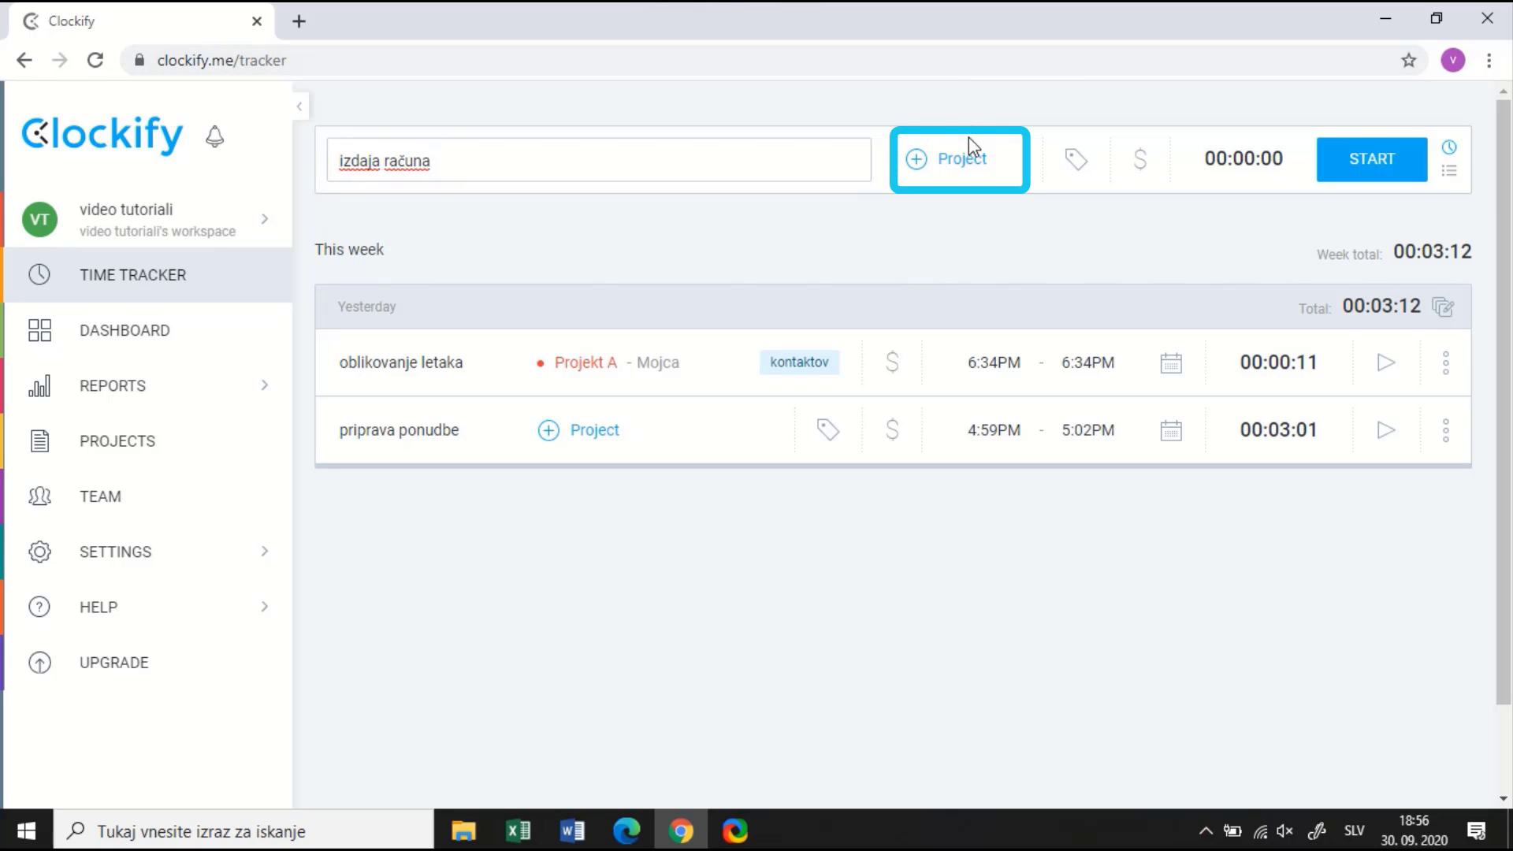
left_click(962, 161)
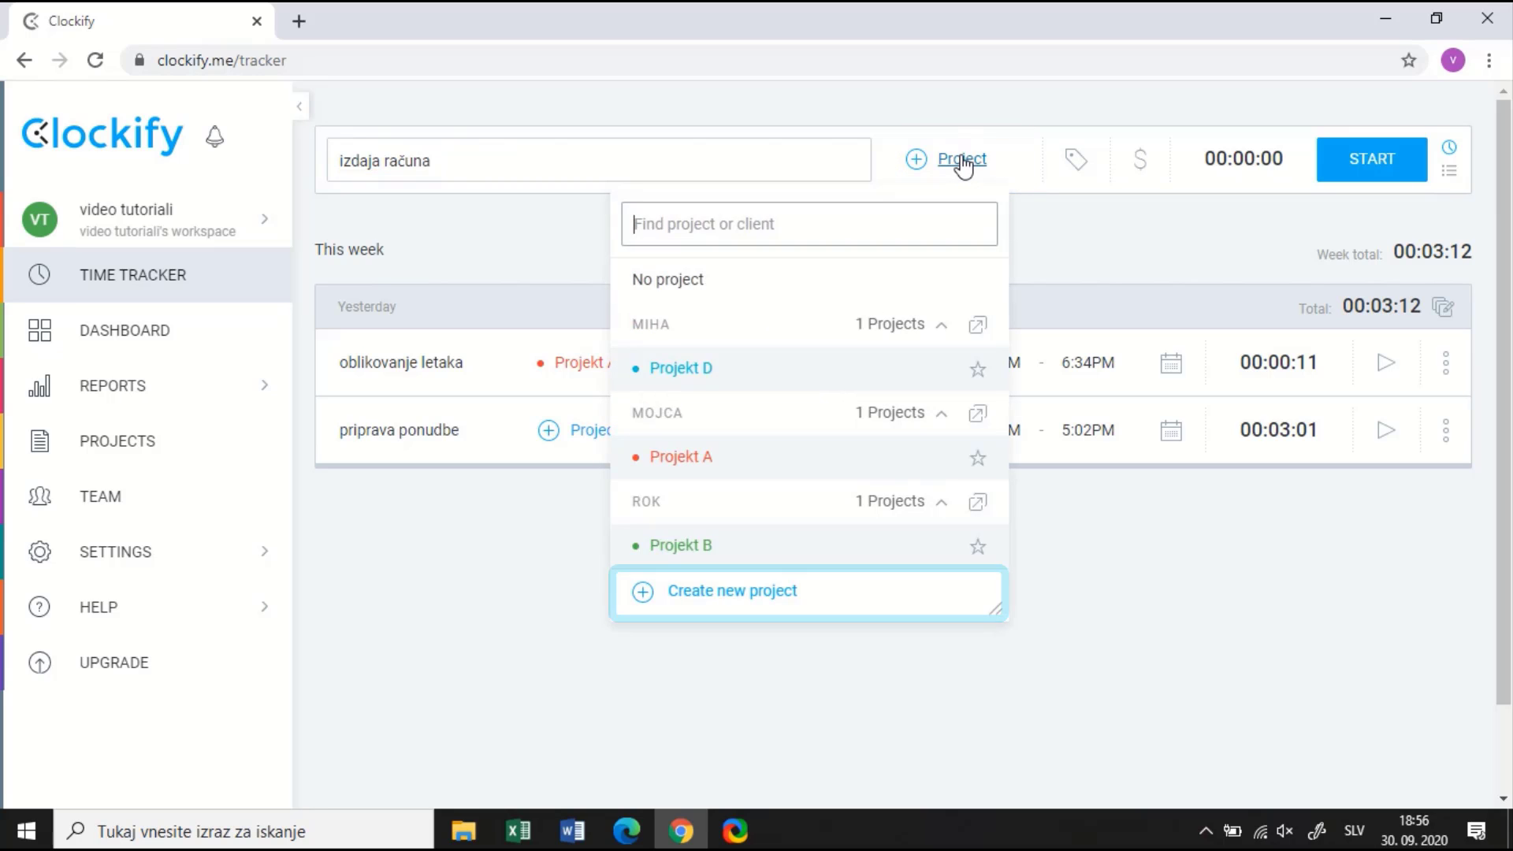
Create the project 'Projekt C' and assign it to the izdaja računa entry
left_click(810, 591)
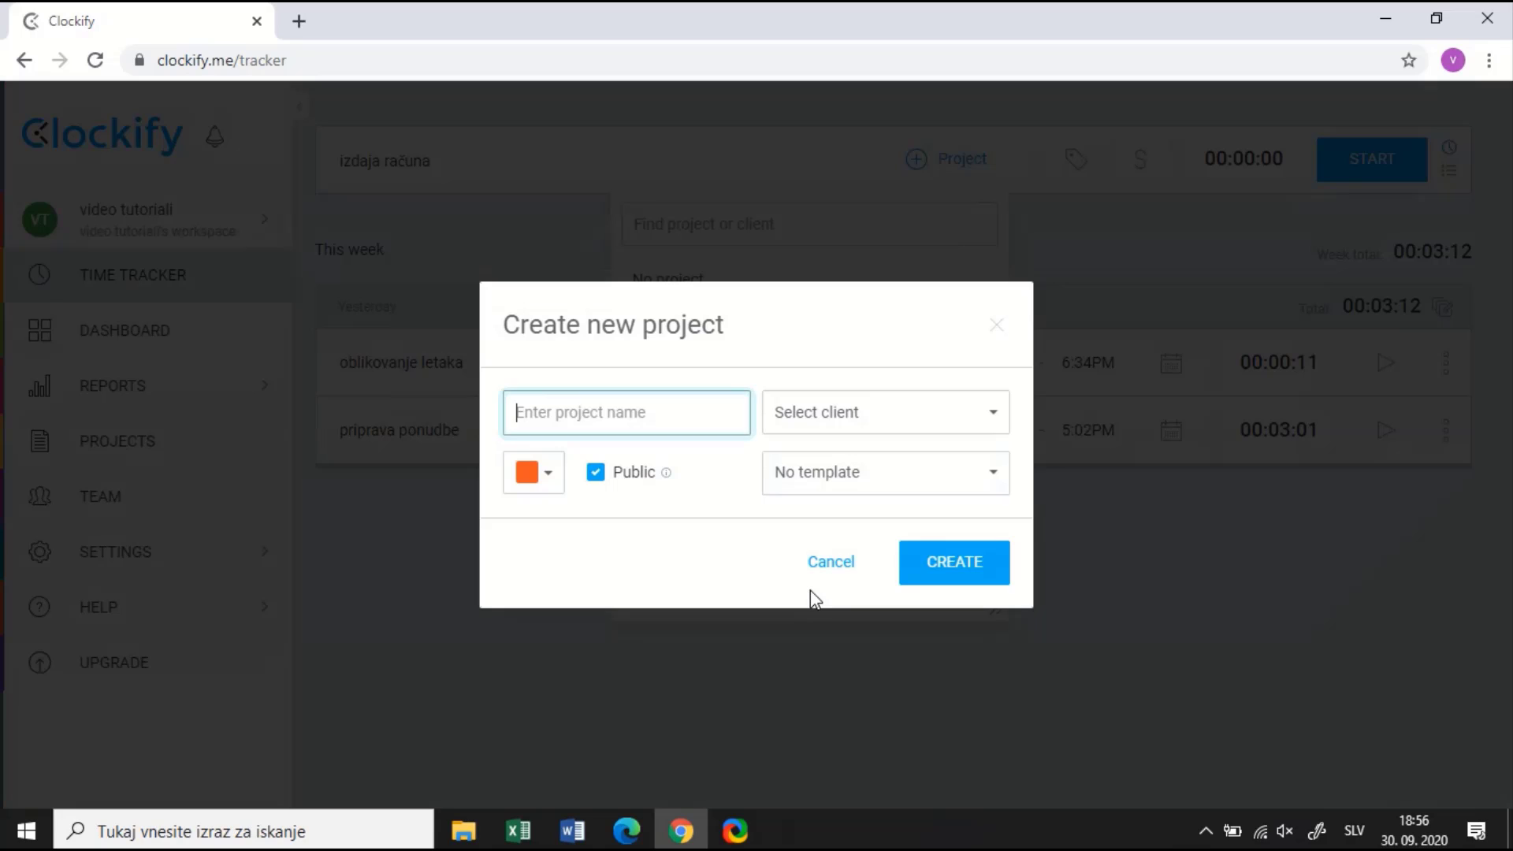
type("Pr")
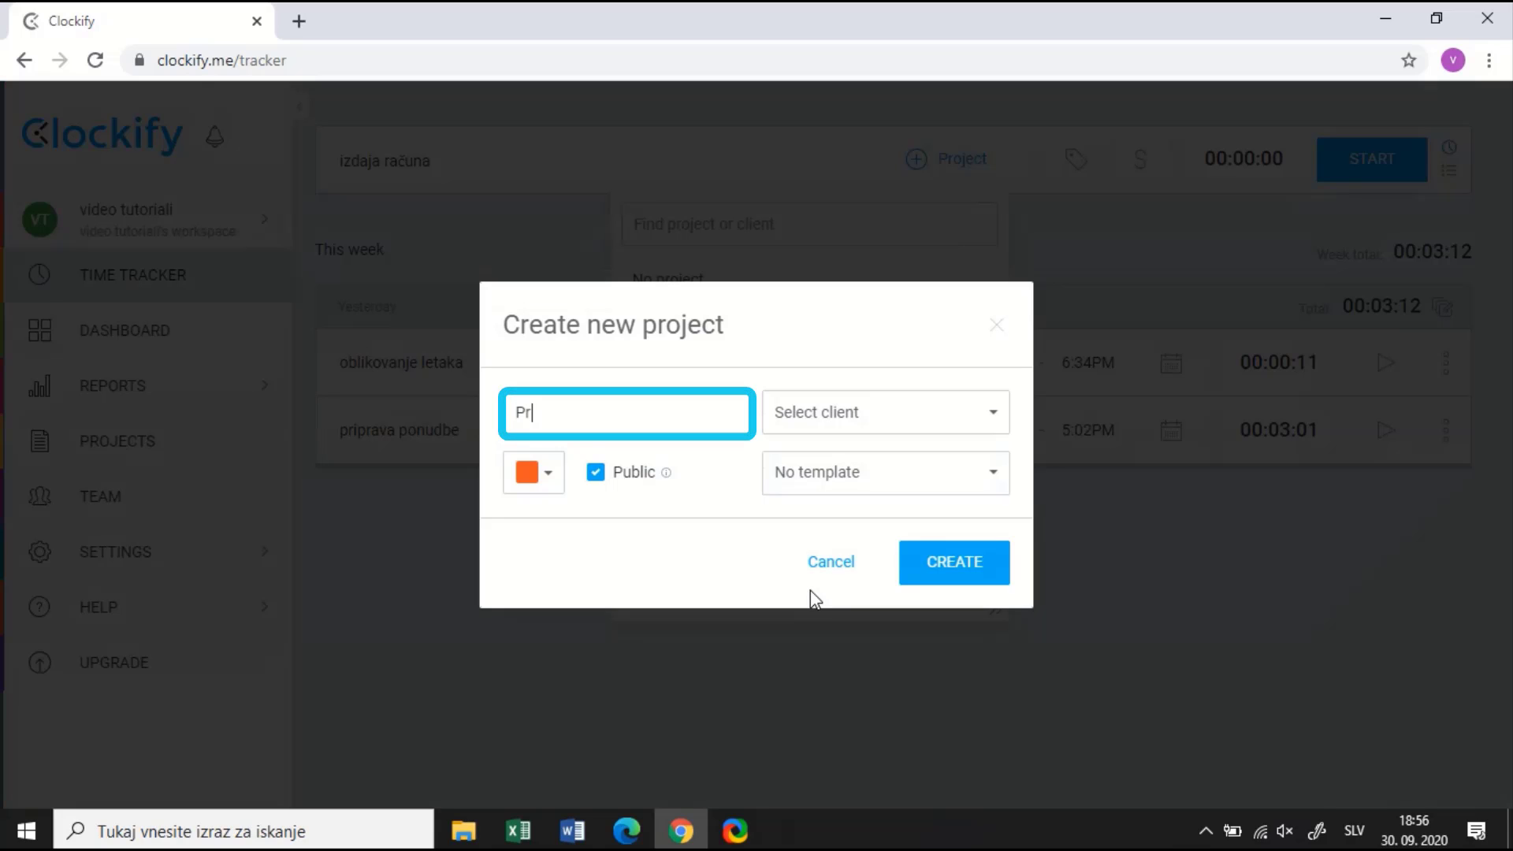
type("ojekt ")
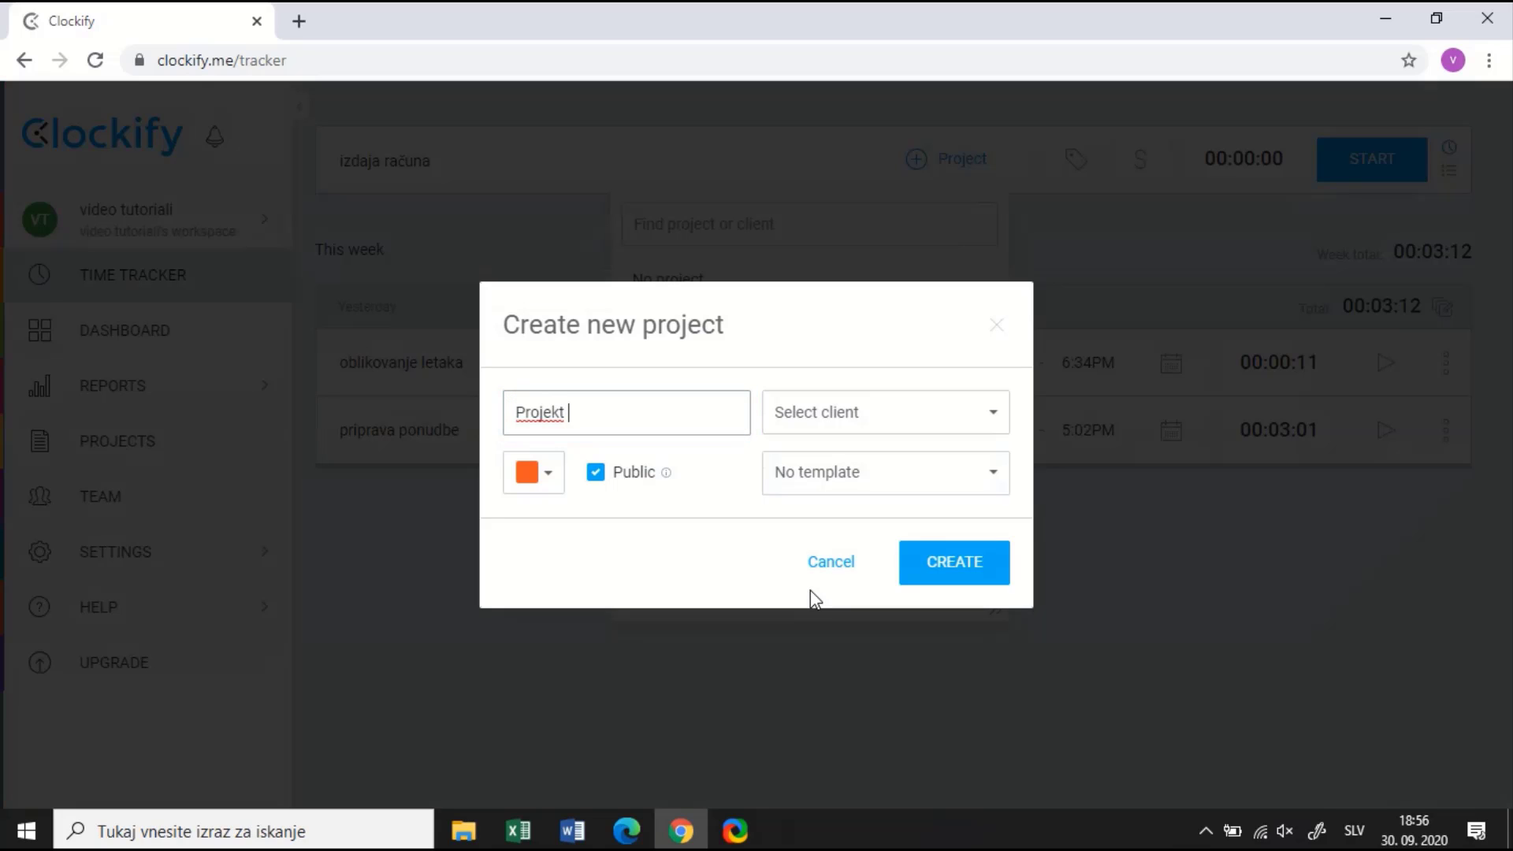
type("C")
key("Return")
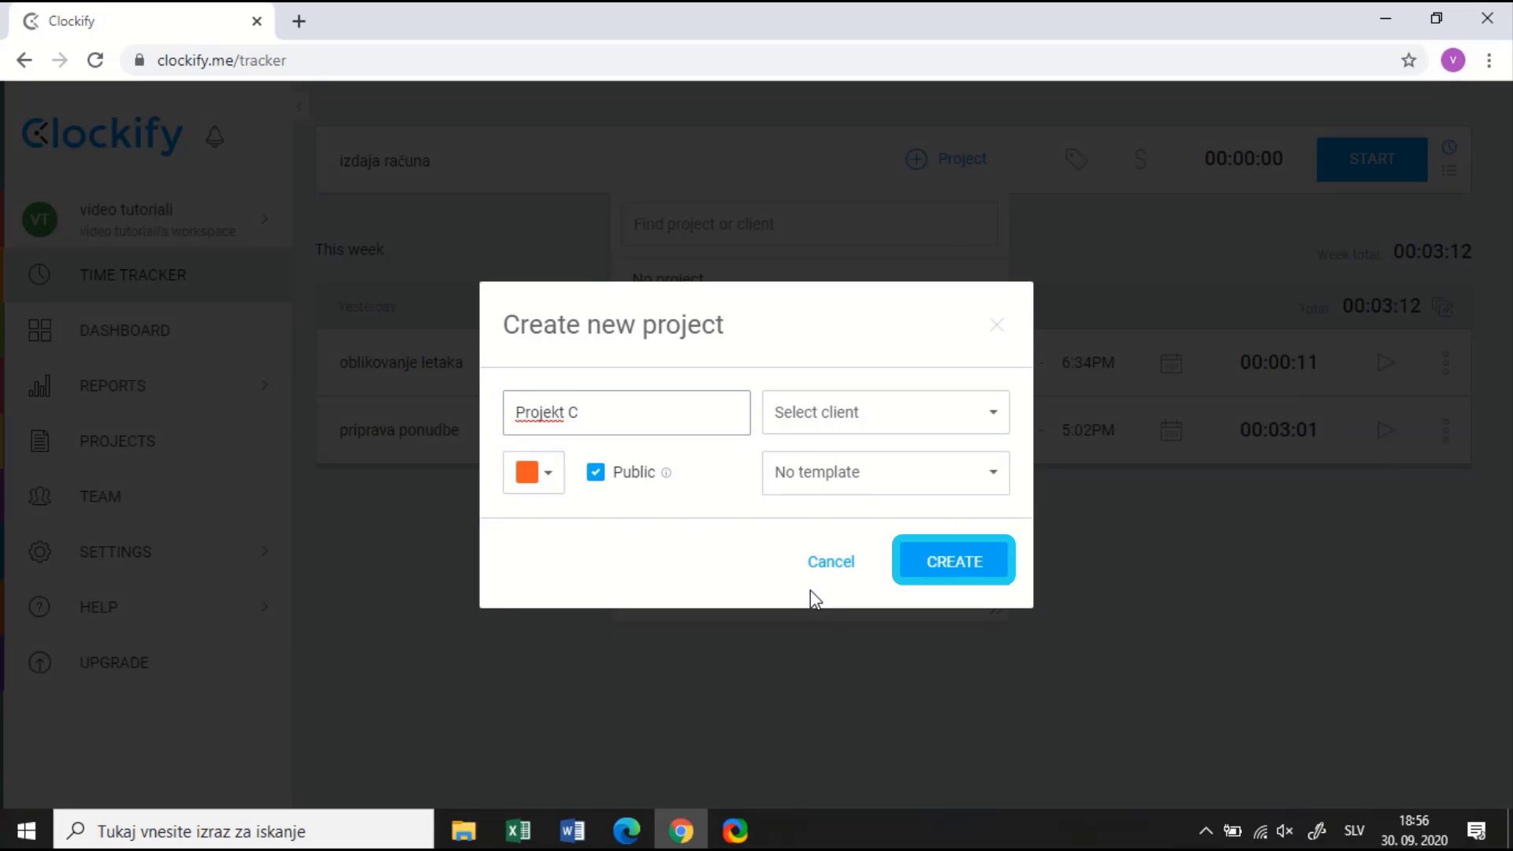
left_click(975, 562)
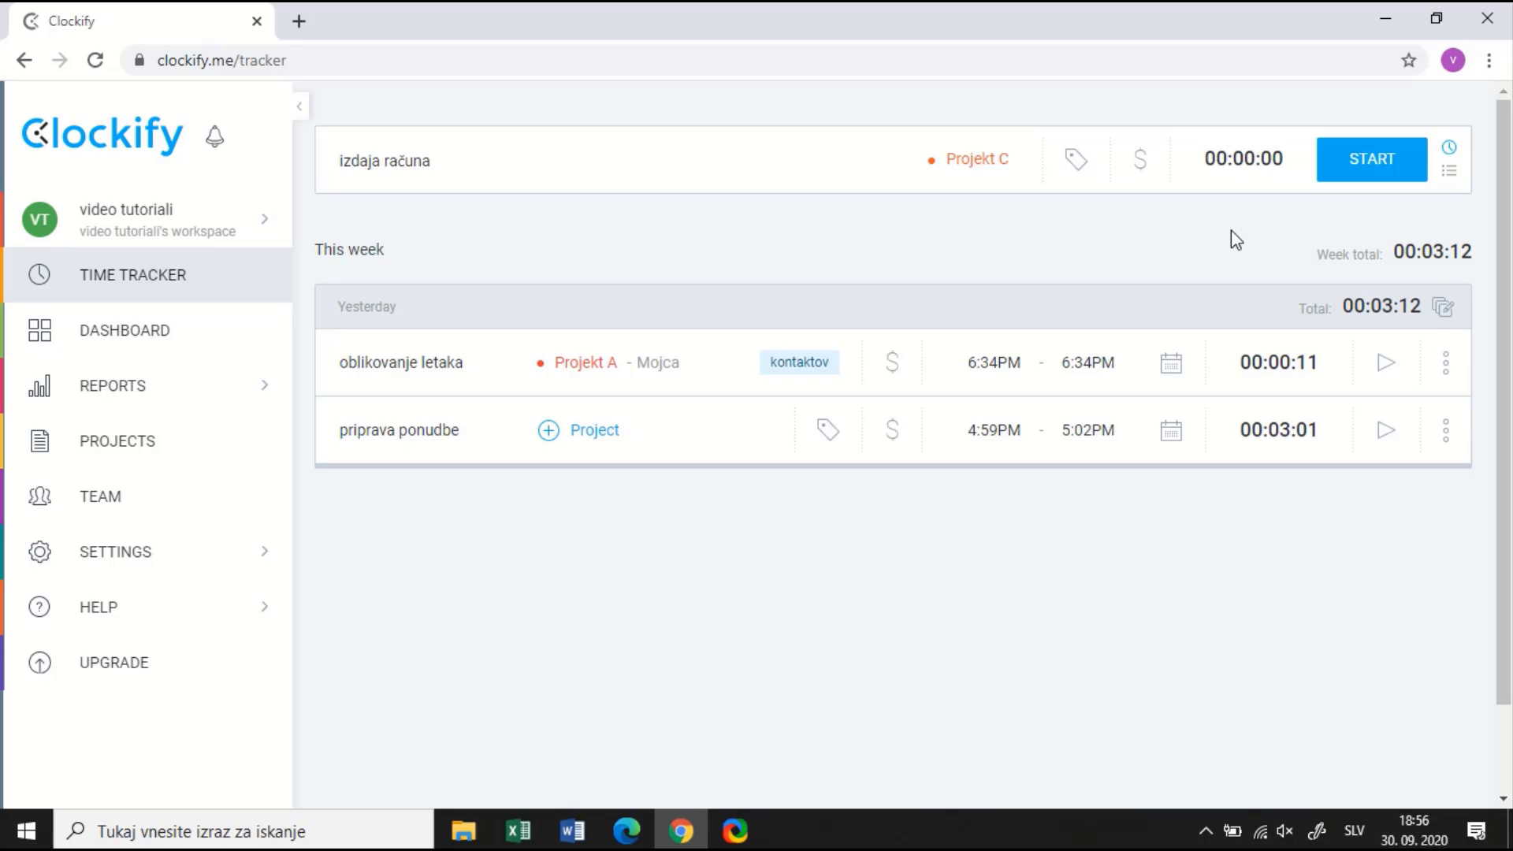
Time the izdaja računa entry twice for 11 seconds total, then close its options menu
left_click(1368, 160)
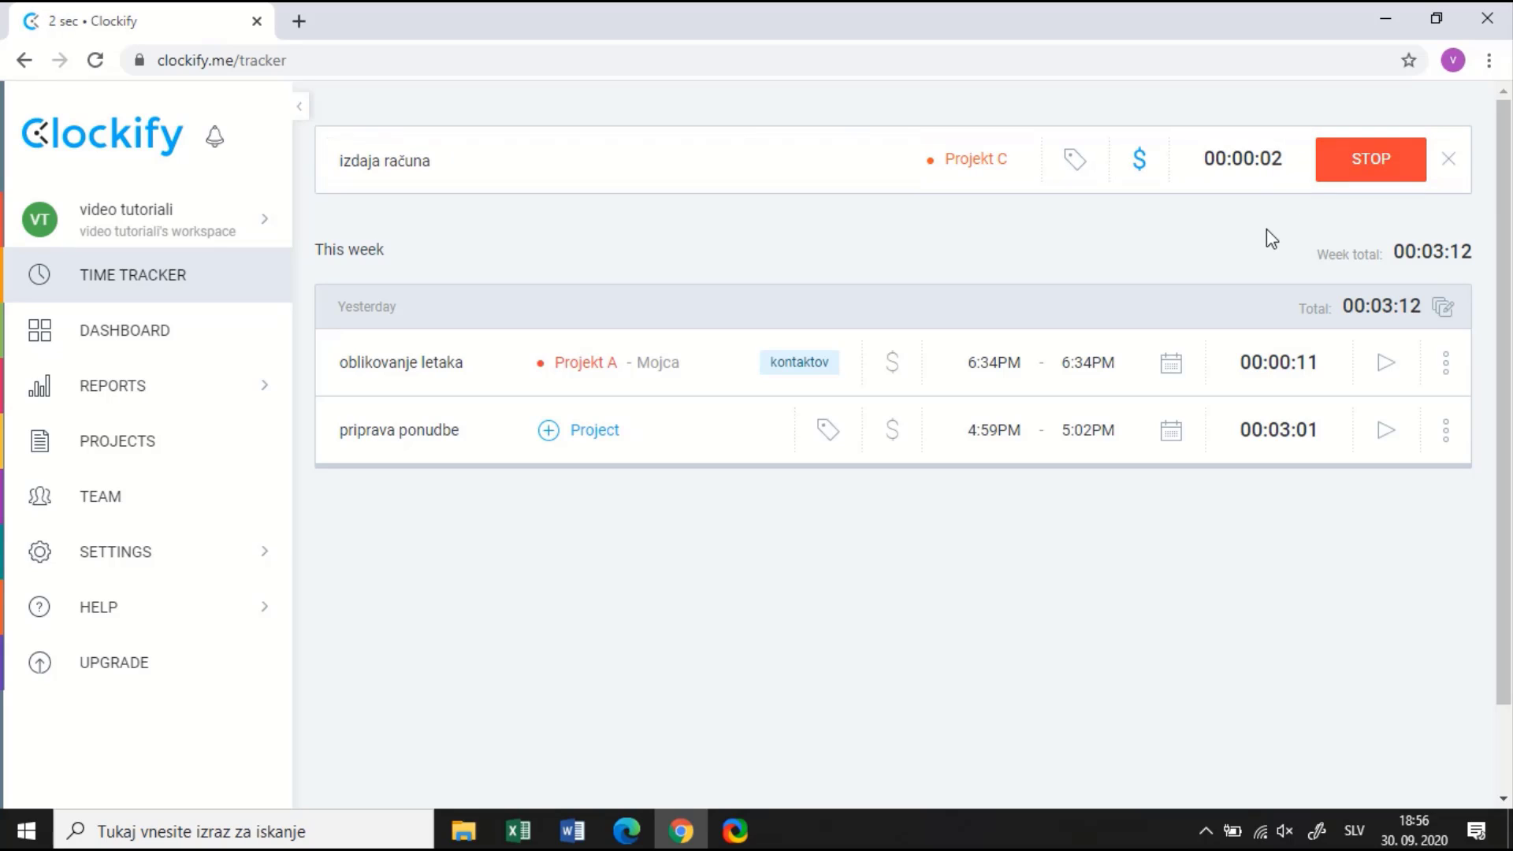
left_click(1367, 175)
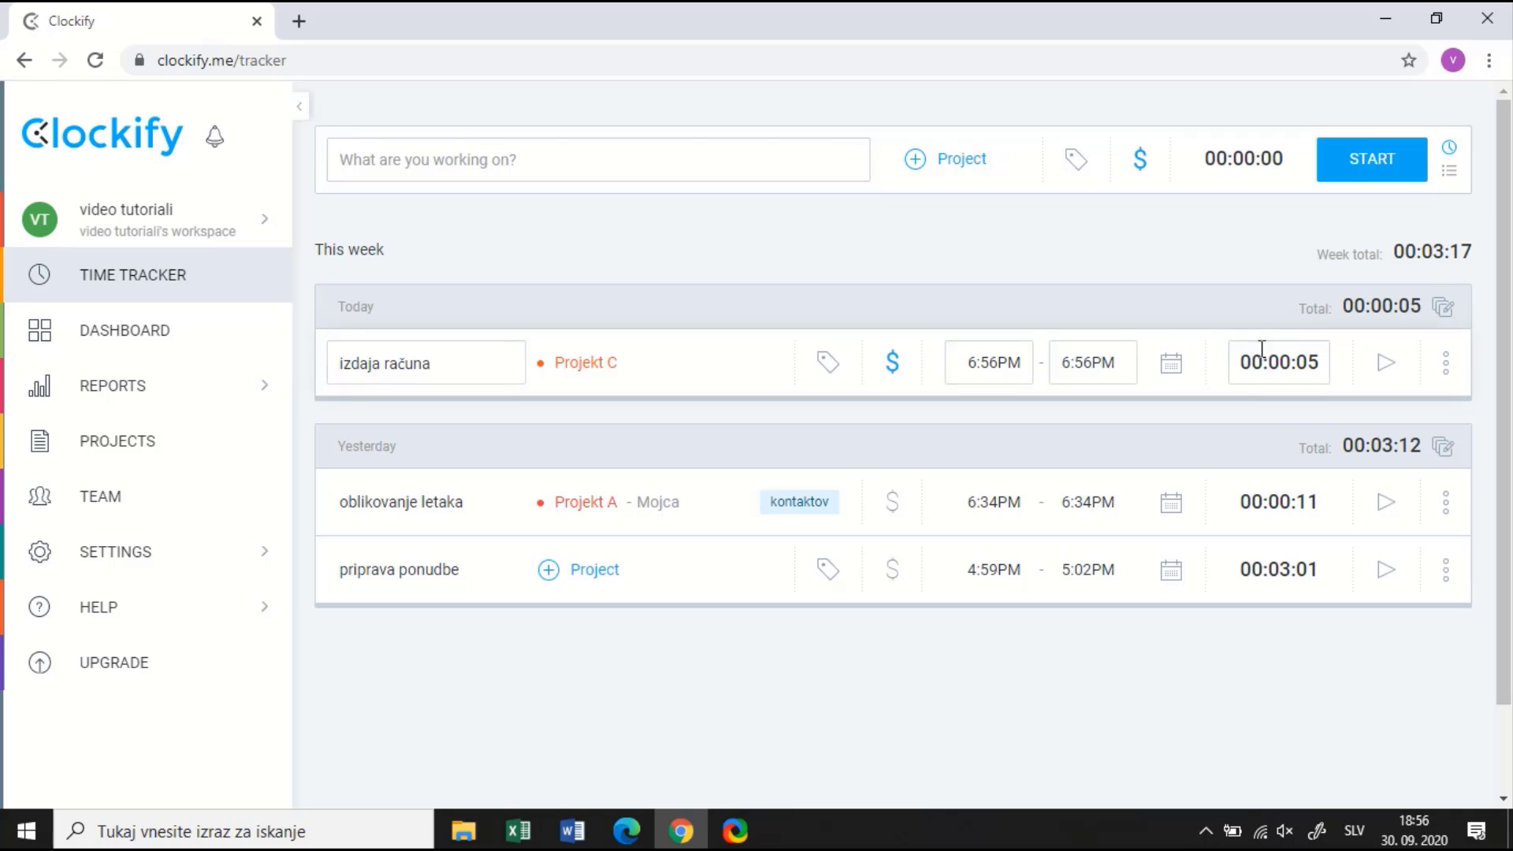
left_click(1386, 378)
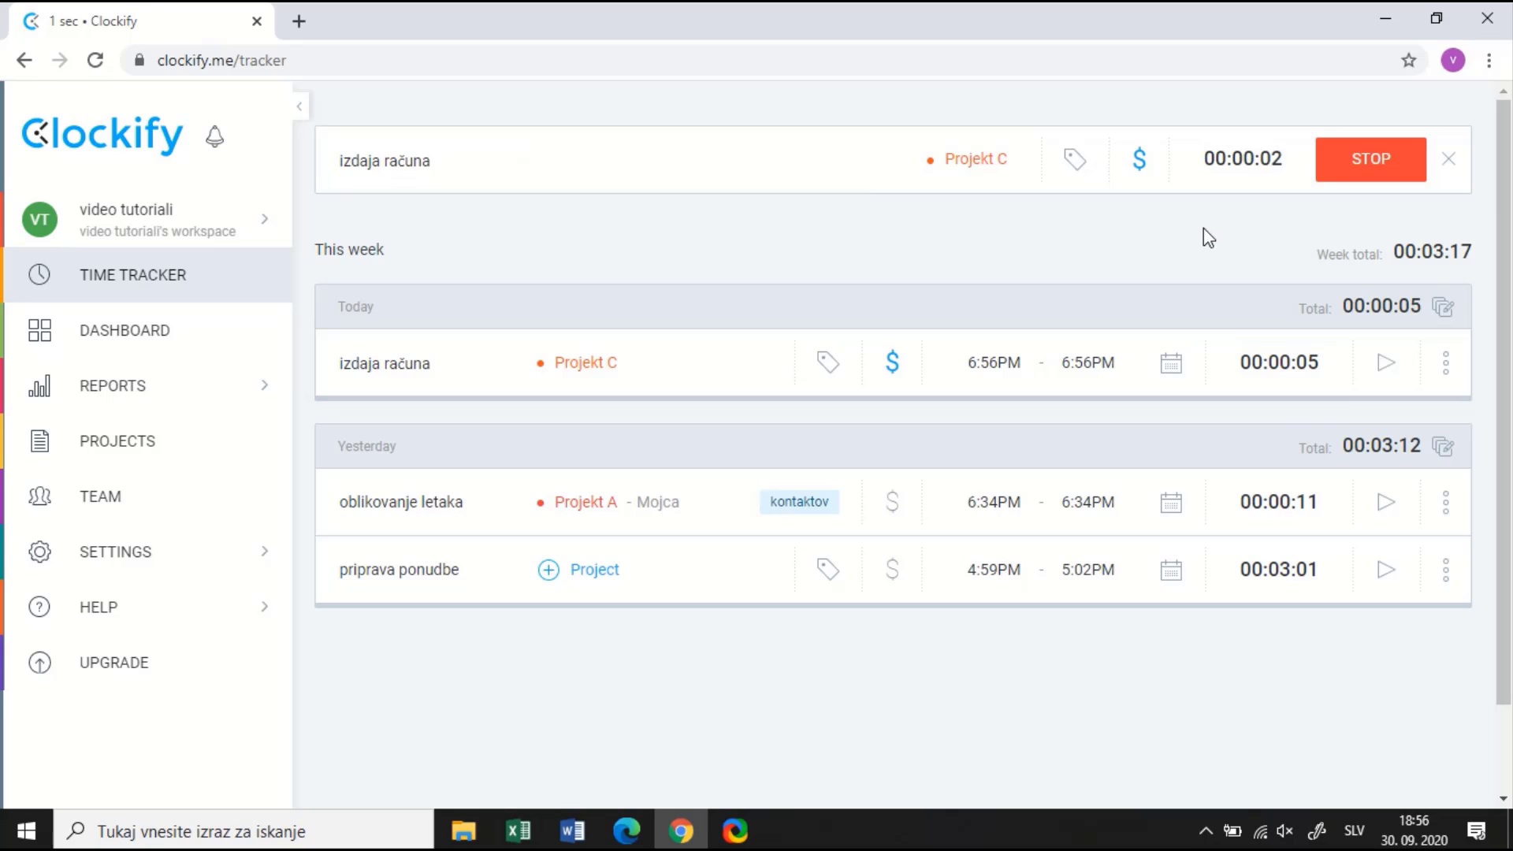
left_click(1365, 163)
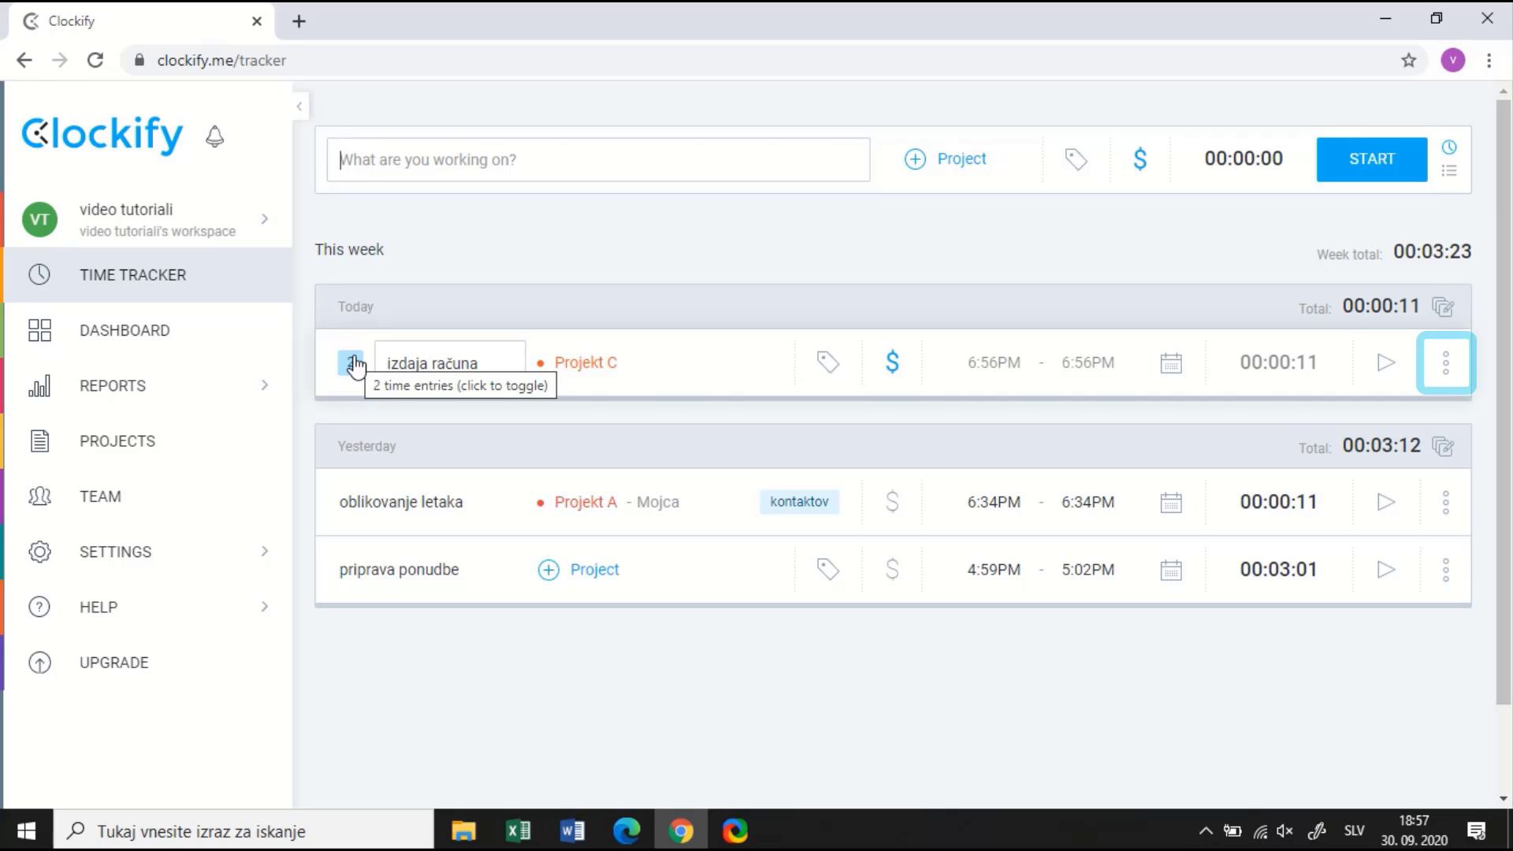
left_click(1446, 364)
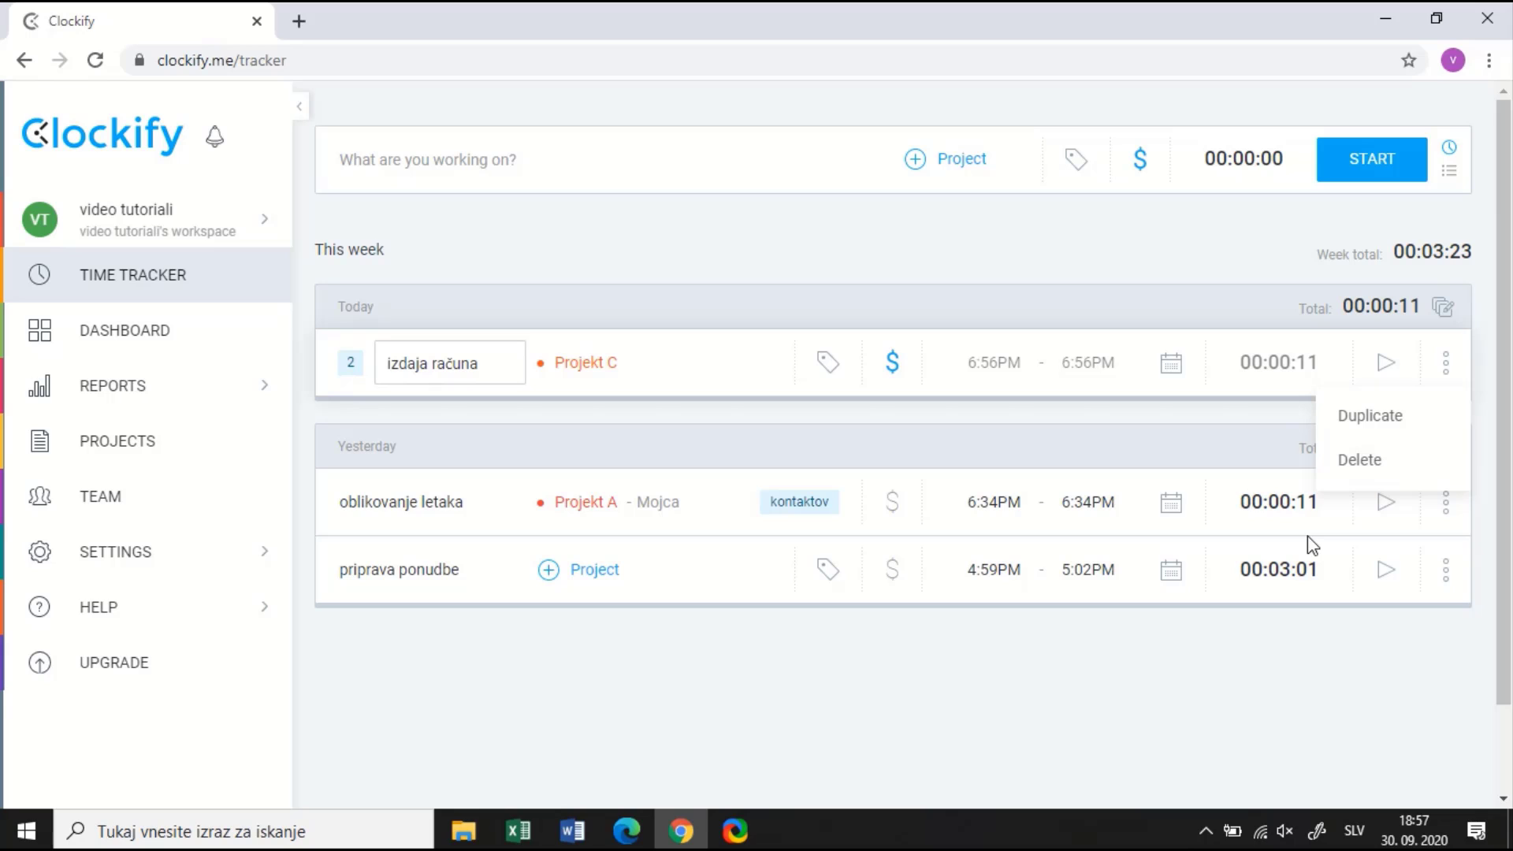
left_click(1221, 696)
View the Projects overview (Projekt A–D), then go to the Team members page
mouse_move(207, 529)
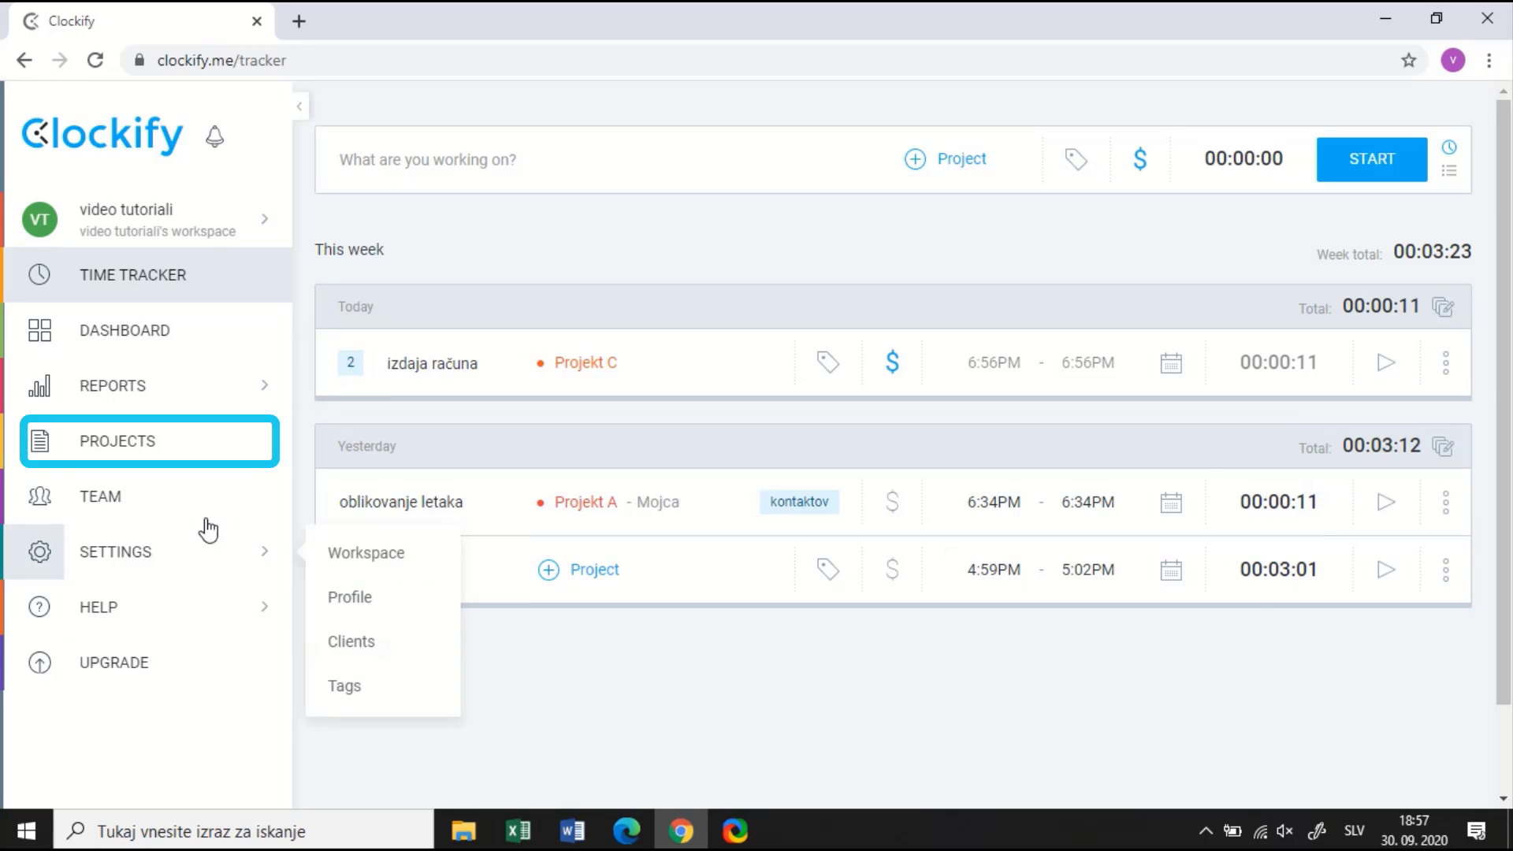
left_click(182, 450)
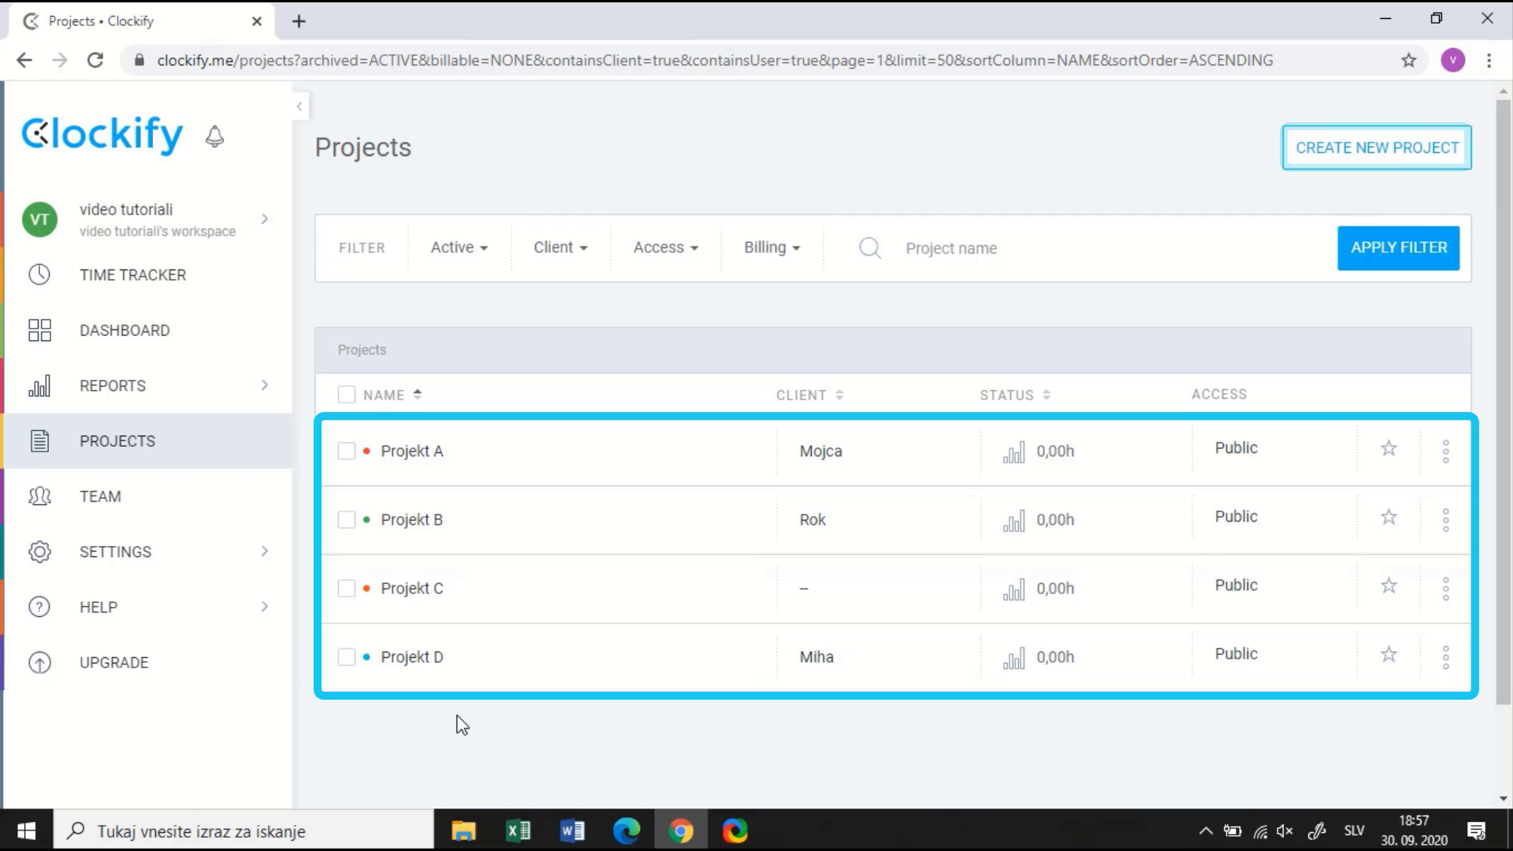
left_click(118, 502)
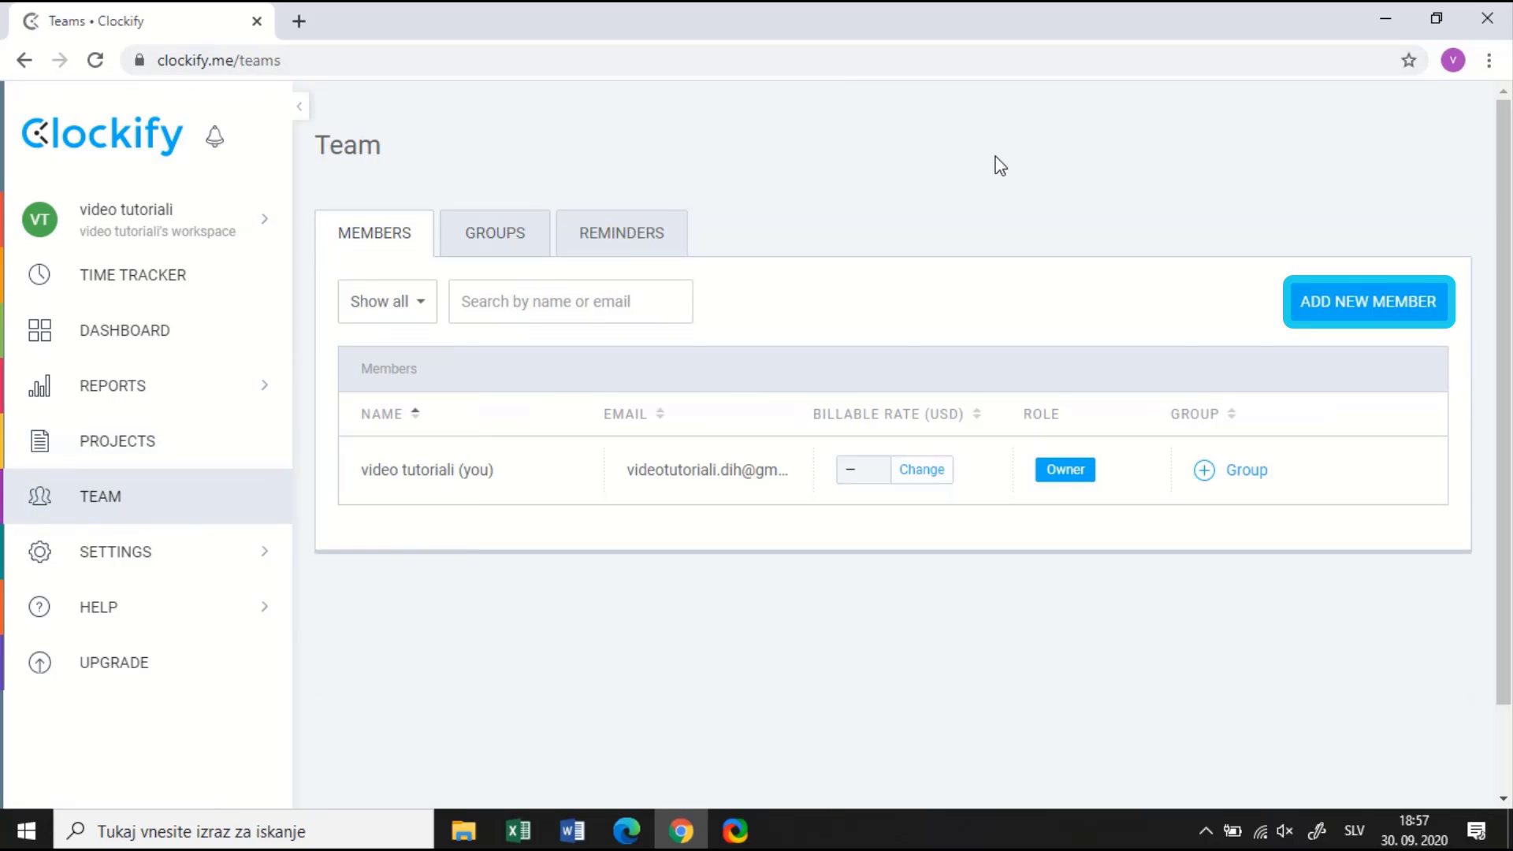
Invite a new member by their e-mail address after passing the traffic-light reCAPTCHA
left_click(1331, 310)
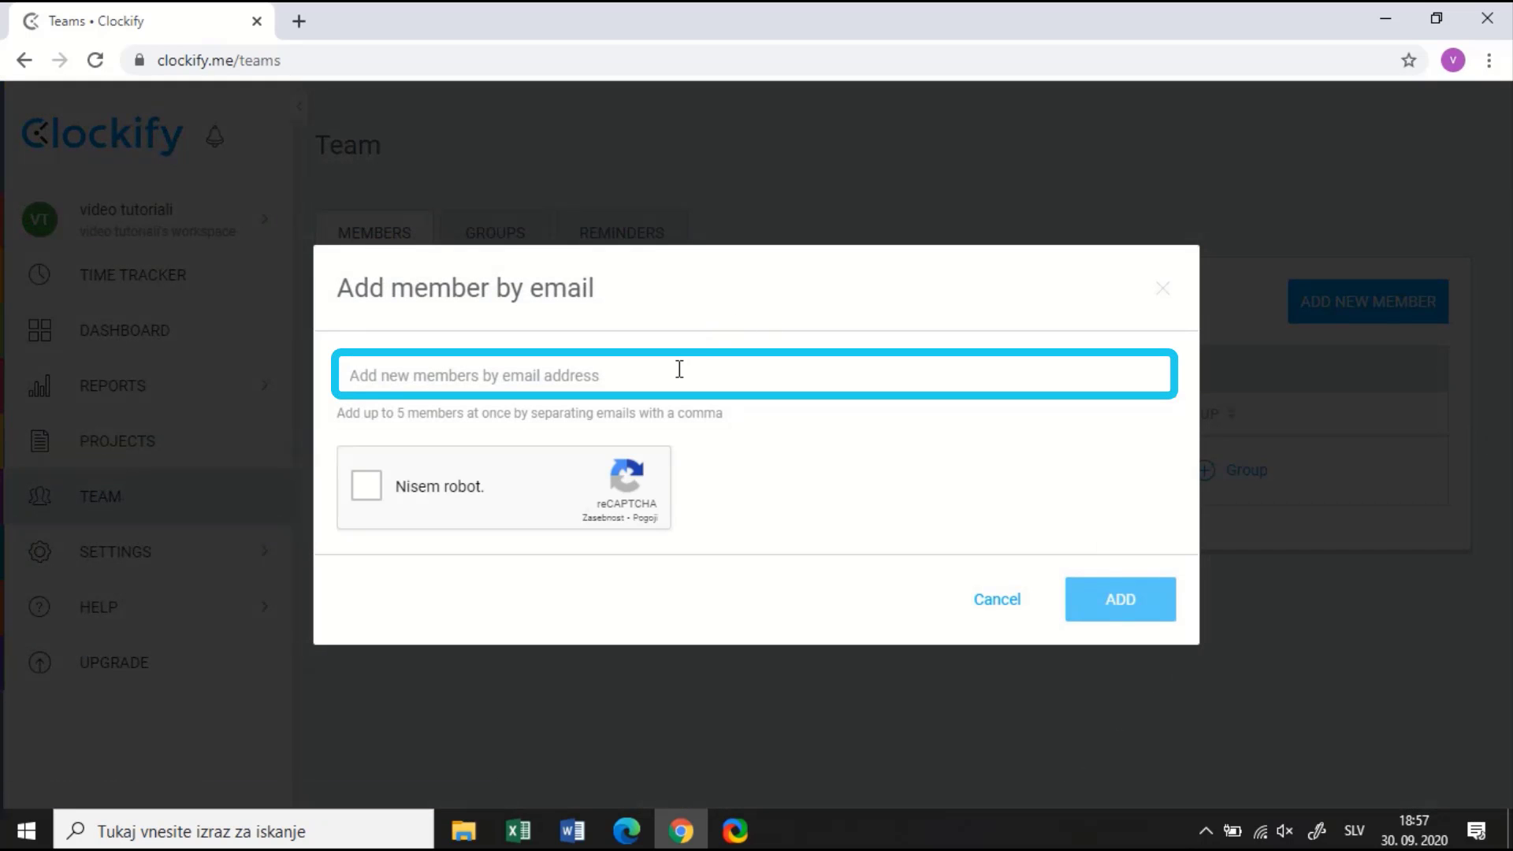
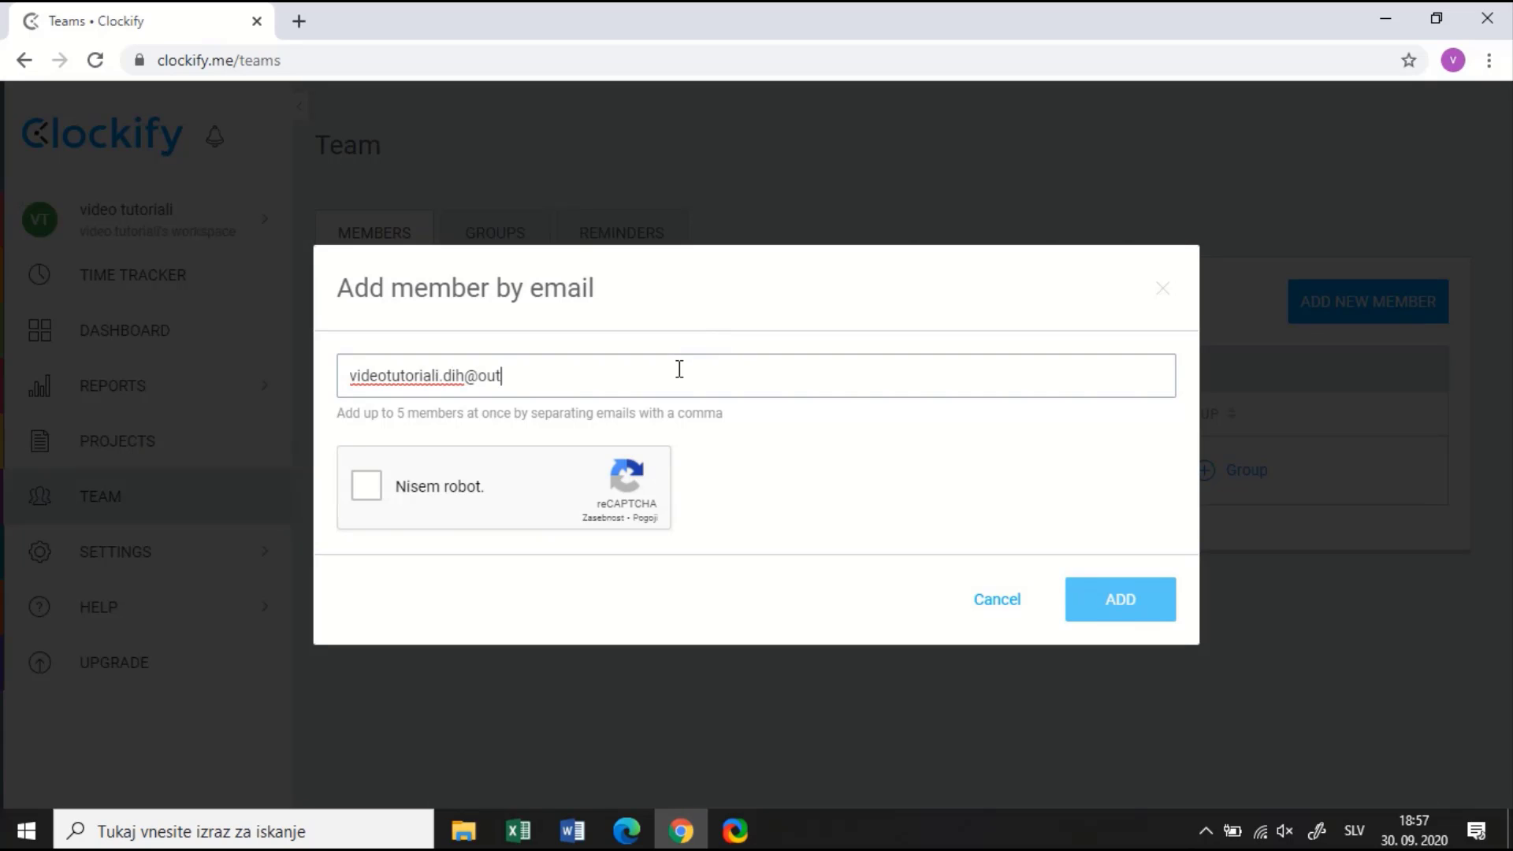
left_click(366, 489)
left_click(670, 457)
left_click(744, 463)
left_click(774, 350)
left_click(670, 559)
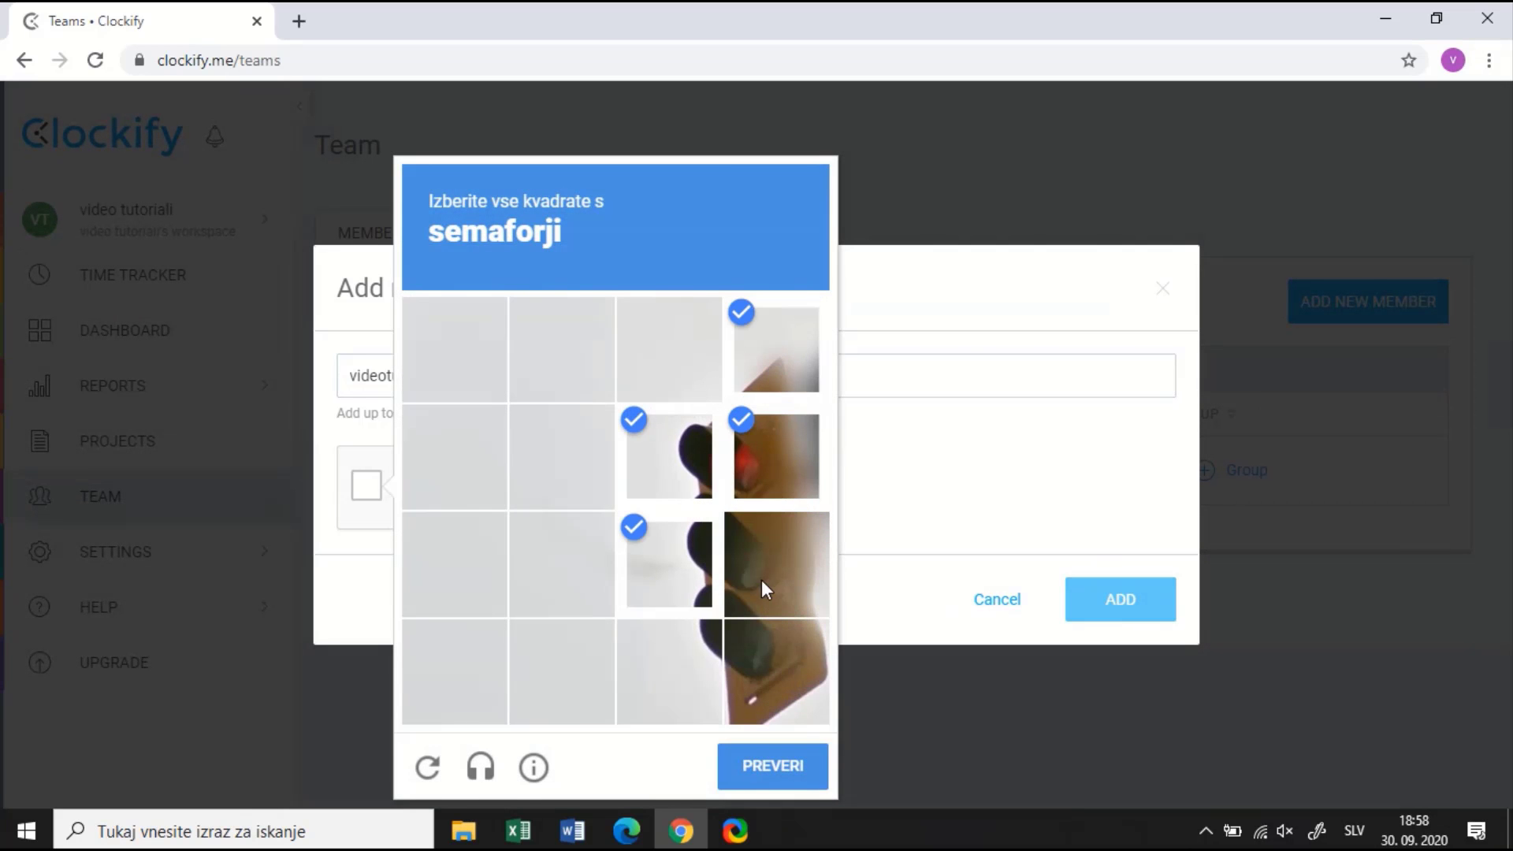
left_click(761, 587)
left_click(669, 670)
left_click(776, 670)
left_click(756, 766)
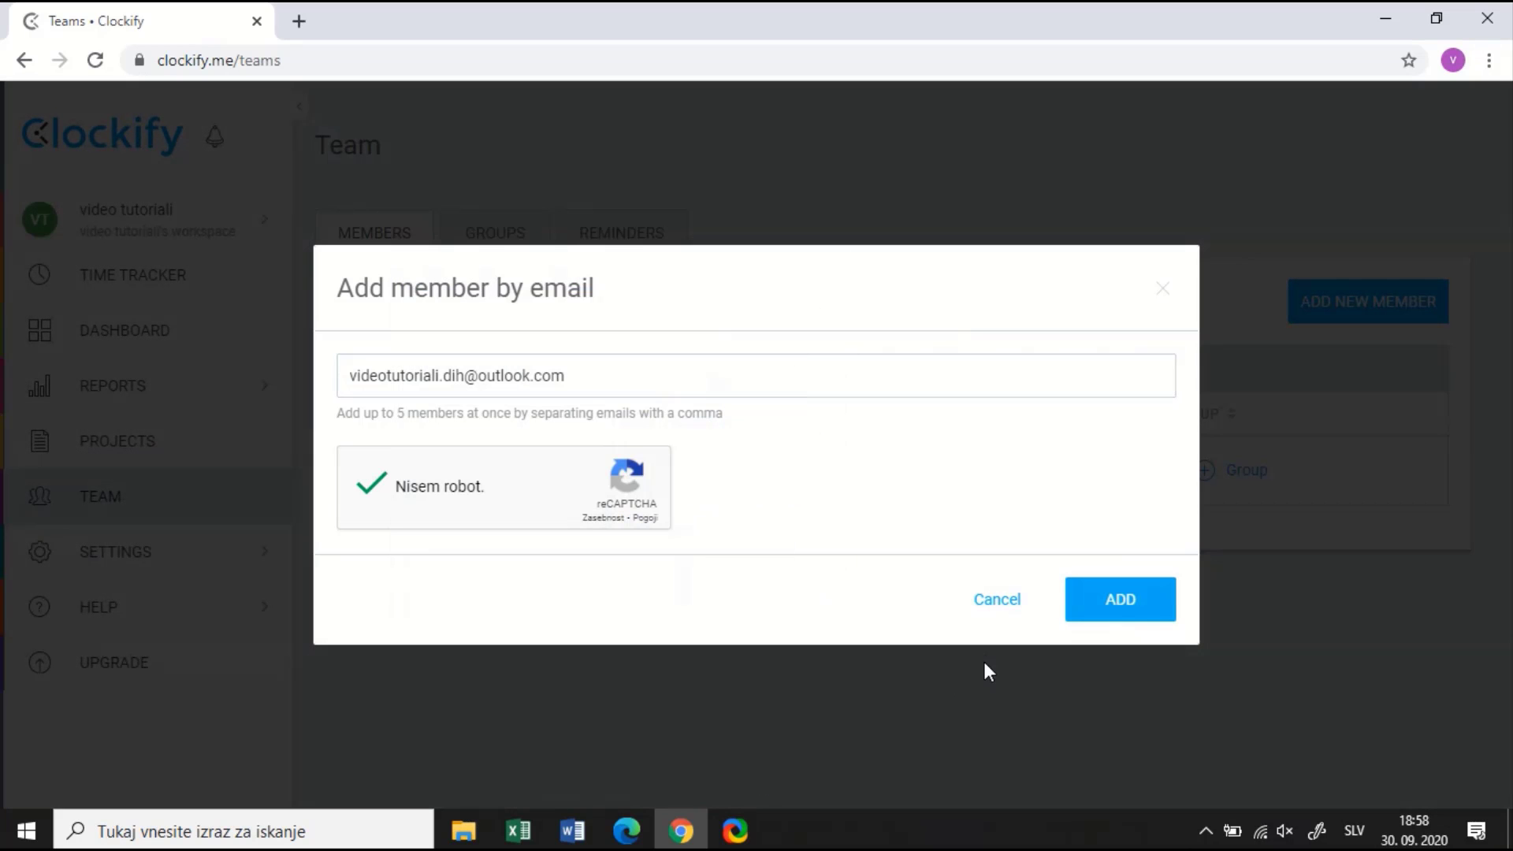
left_click(1131, 599)
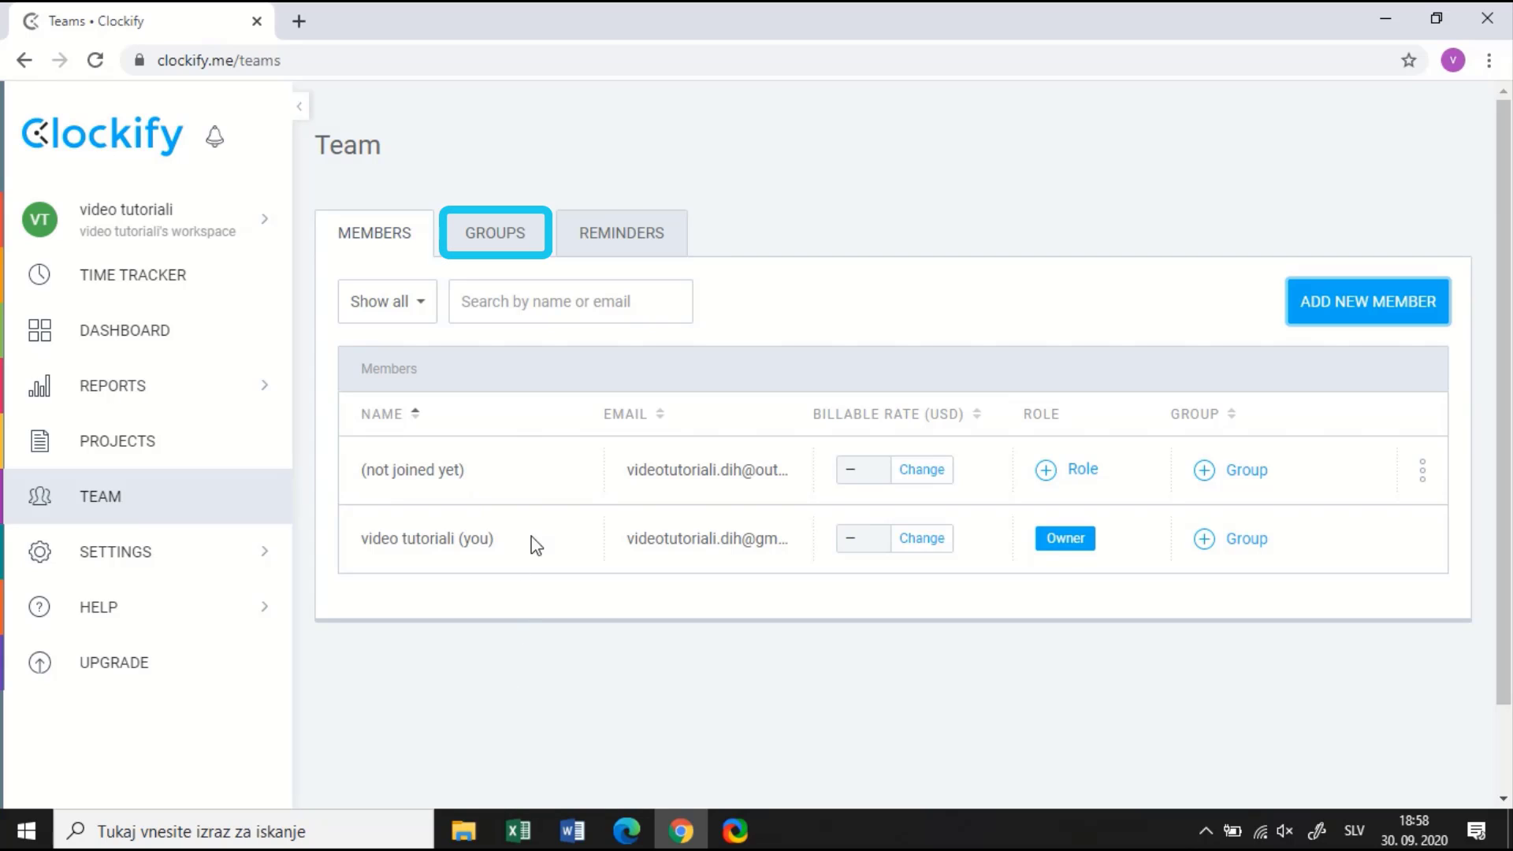
Add a user group named 'Razvojna ekipa' on the Groups tab
left_click(492, 228)
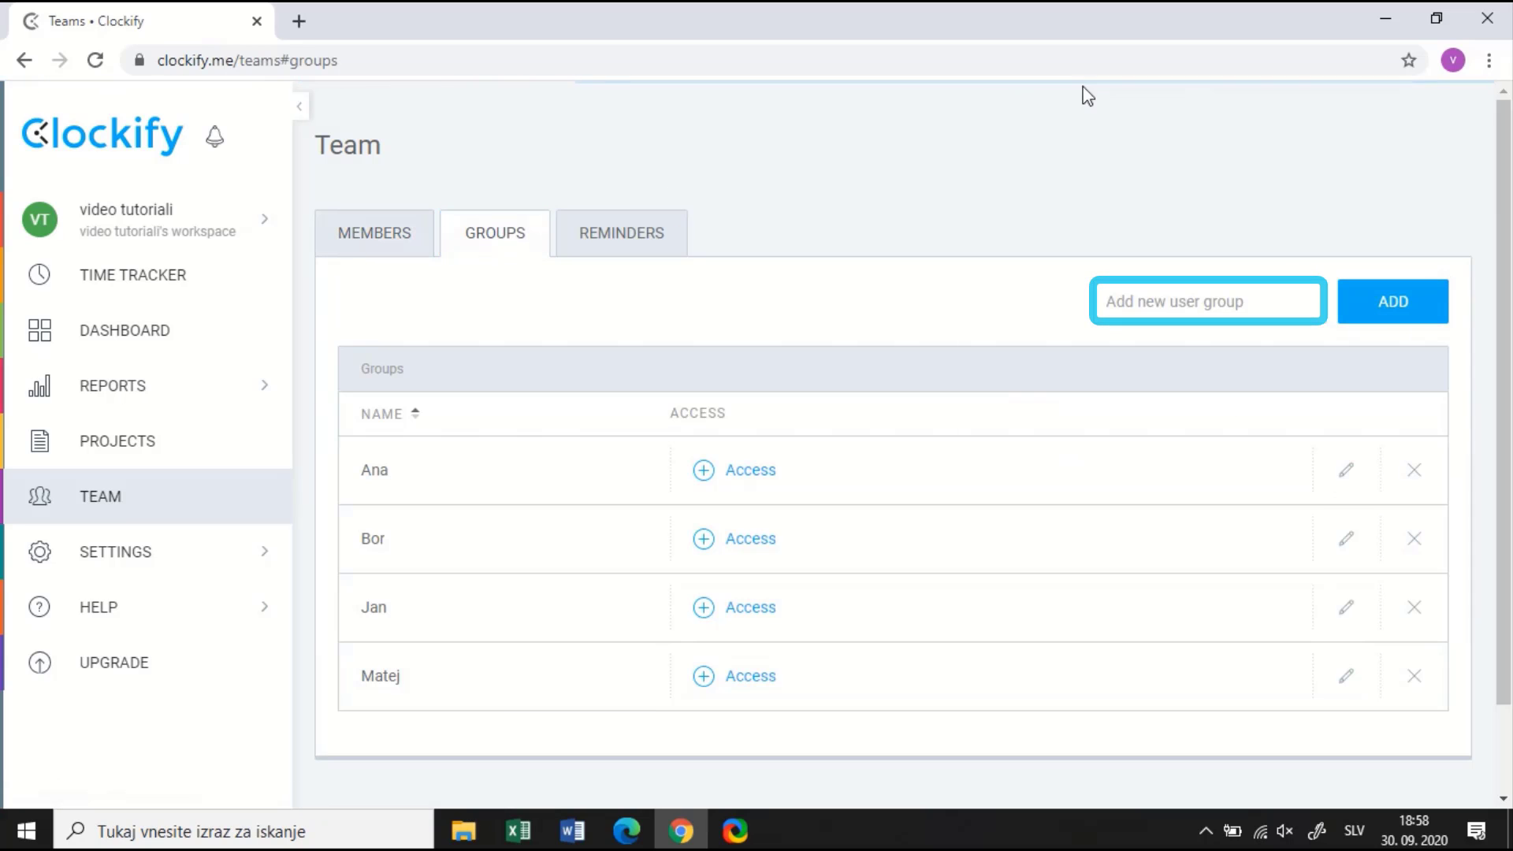
left_click(1107, 304)
type("Razvo")
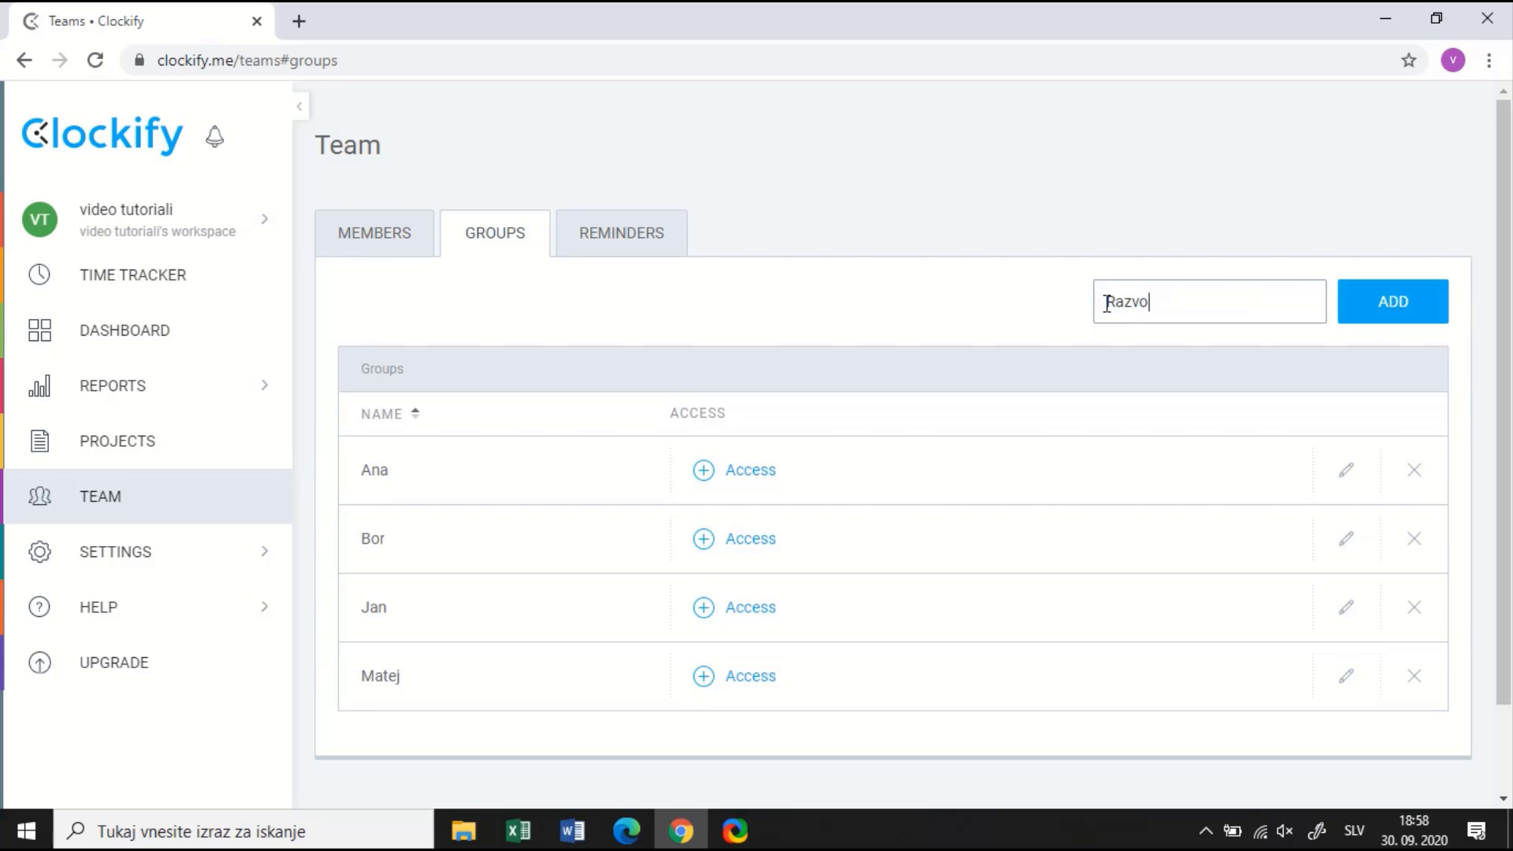
type("jna ekipa")
key("Tab")
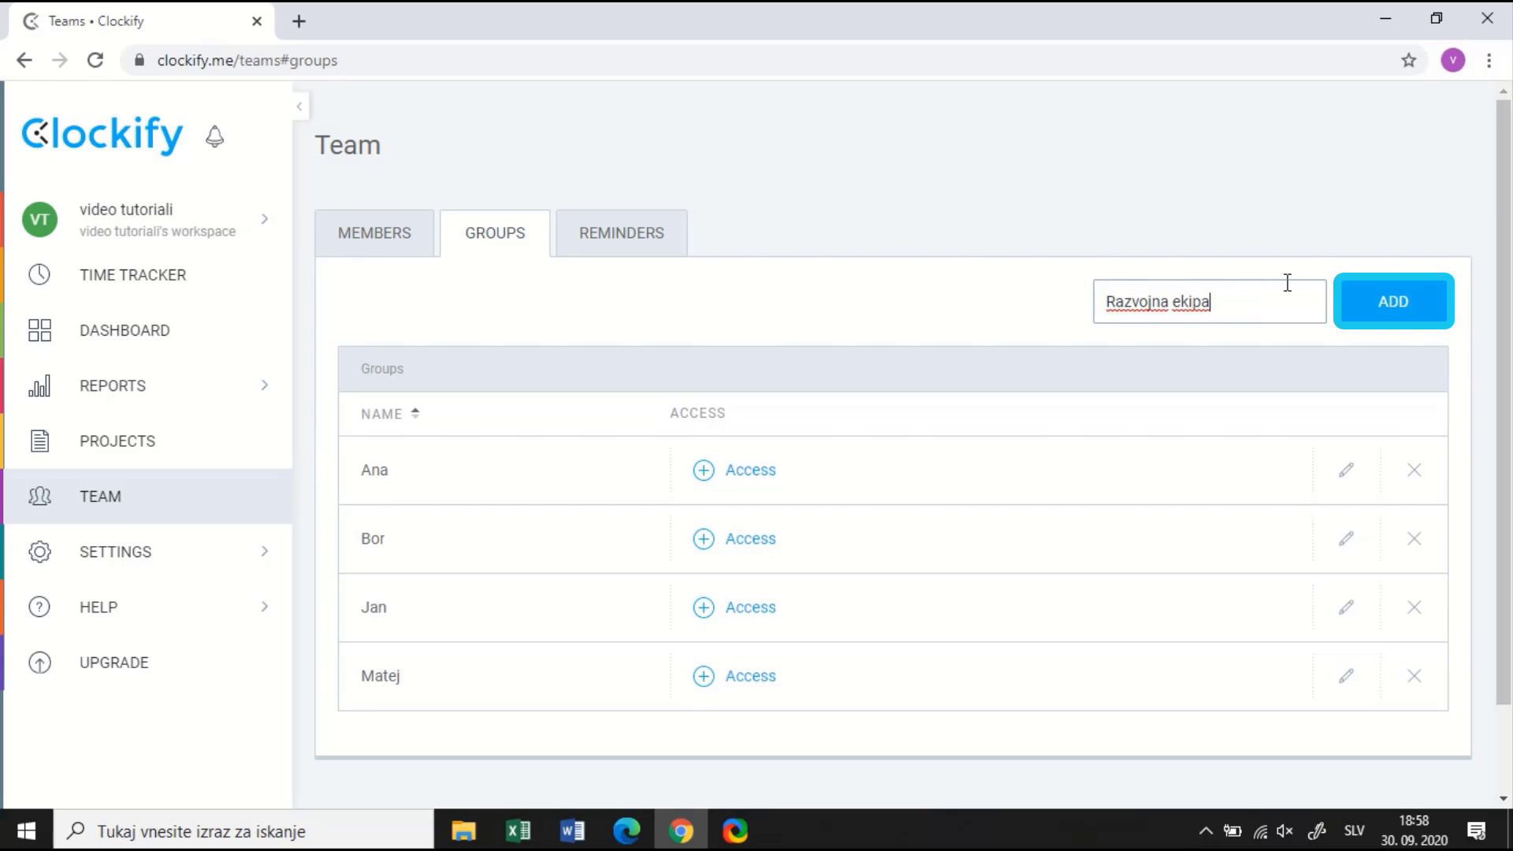
left_click(1393, 301)
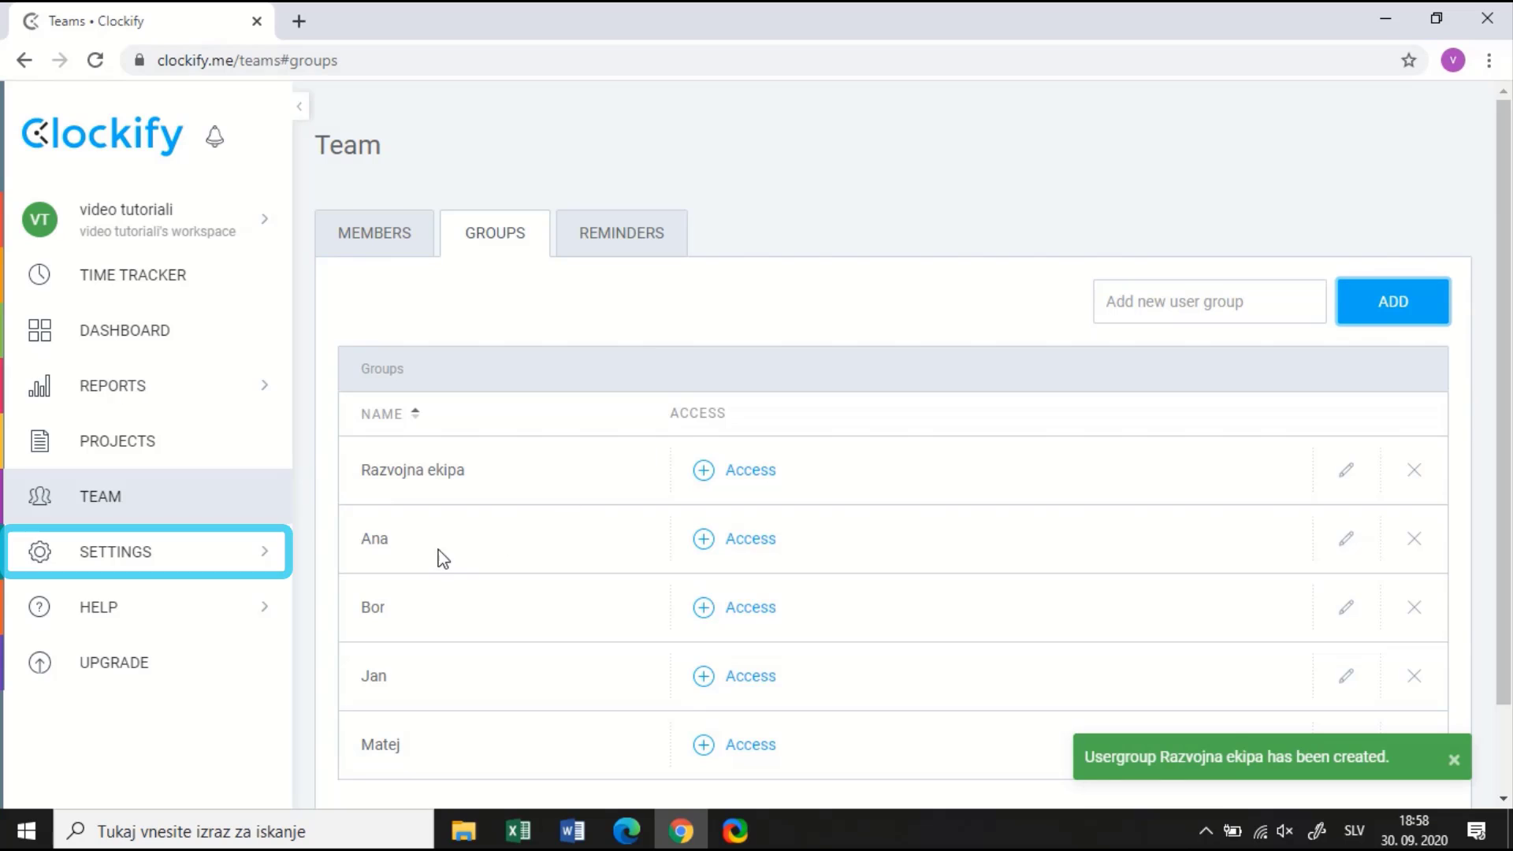
Browse the Workspace, Profile and Clients settings, ending on the Tags list
left_click(187, 564)
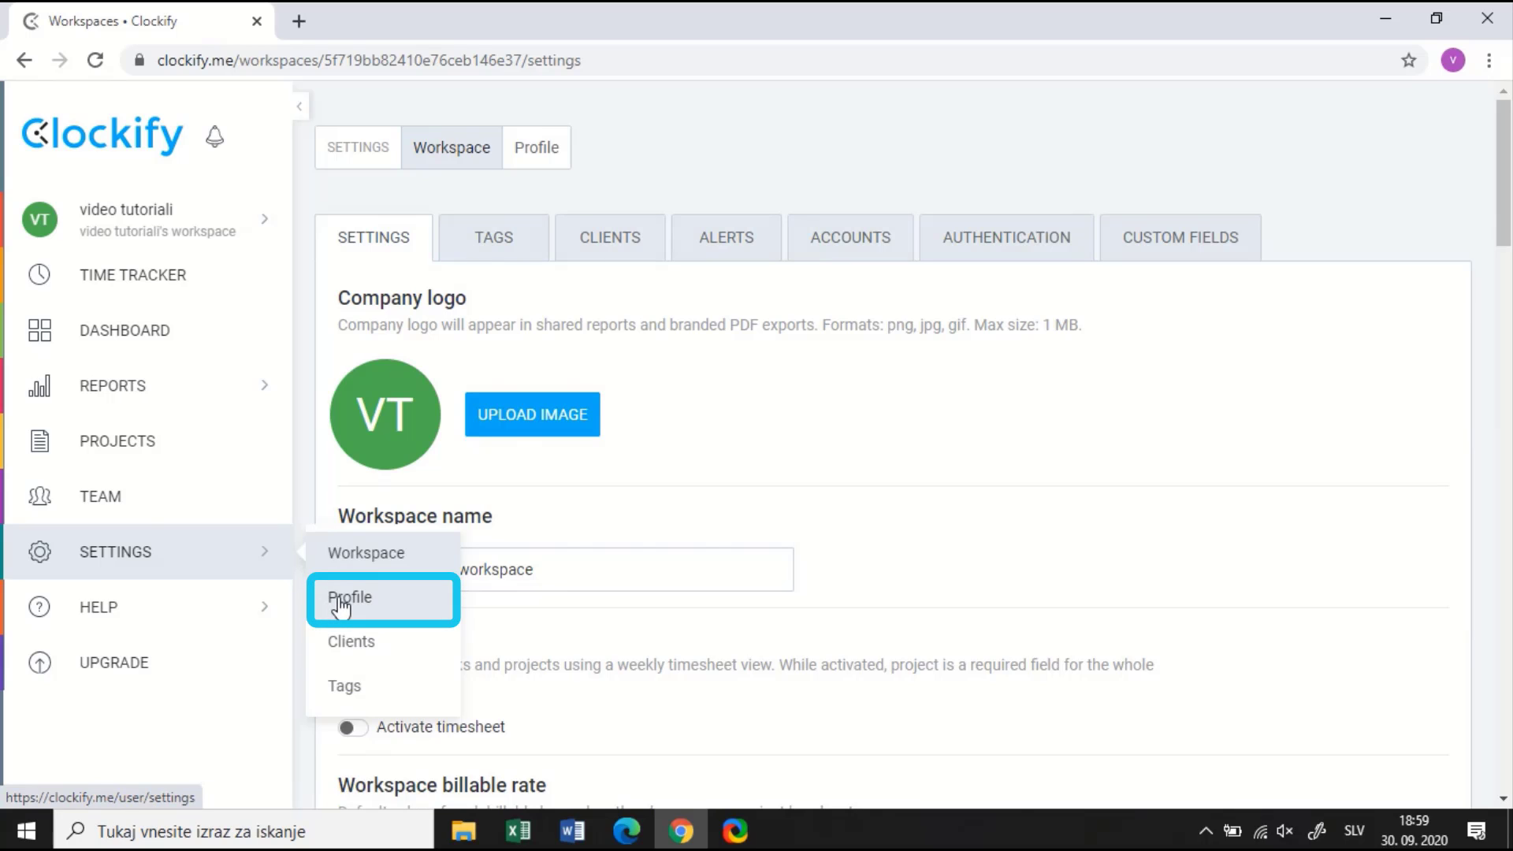
left_click(341, 605)
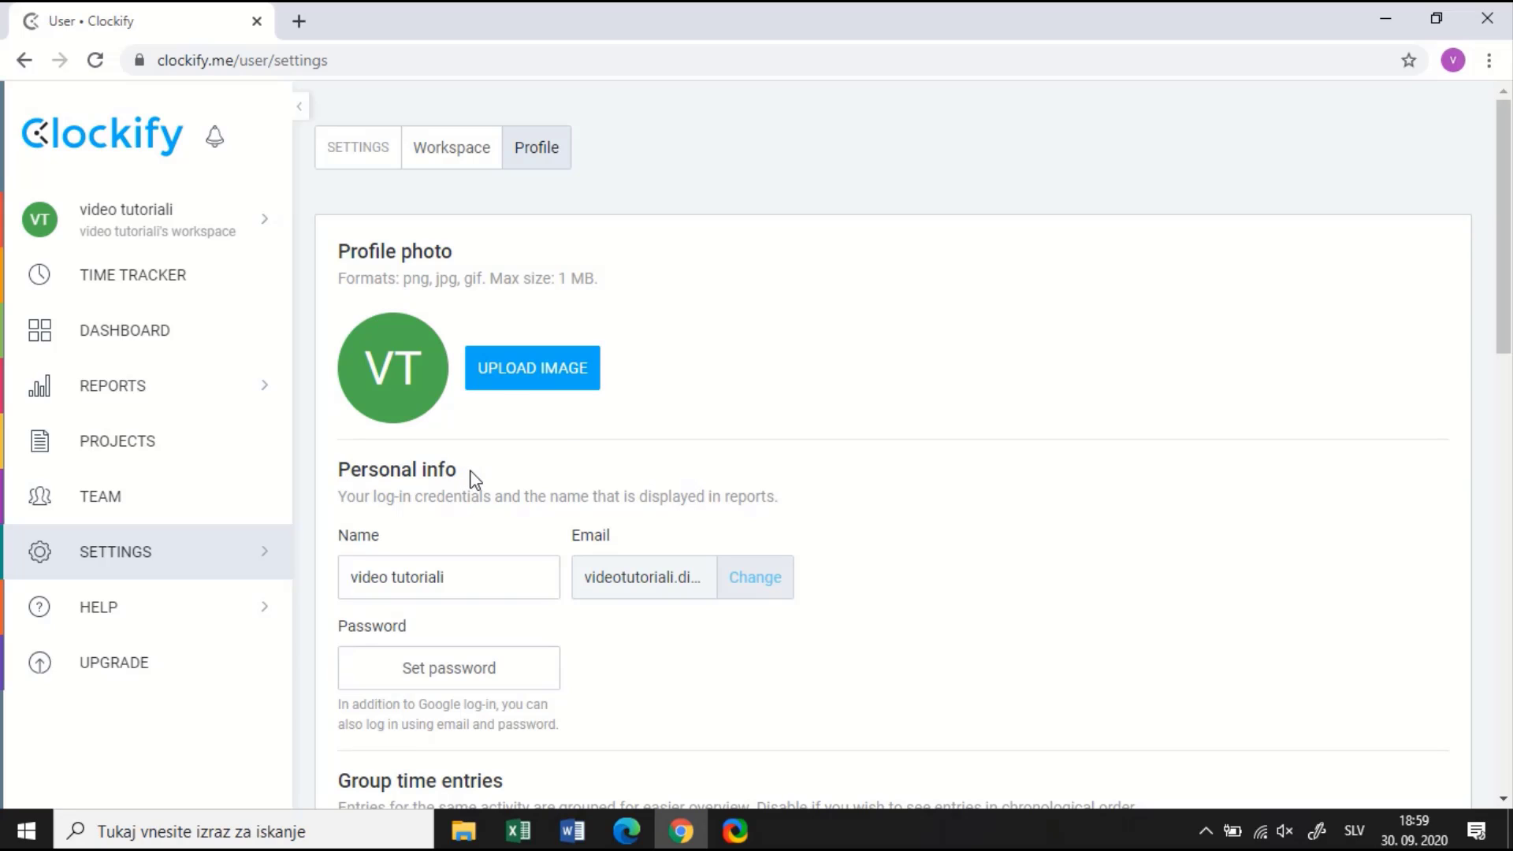
mouse_move(272, 558)
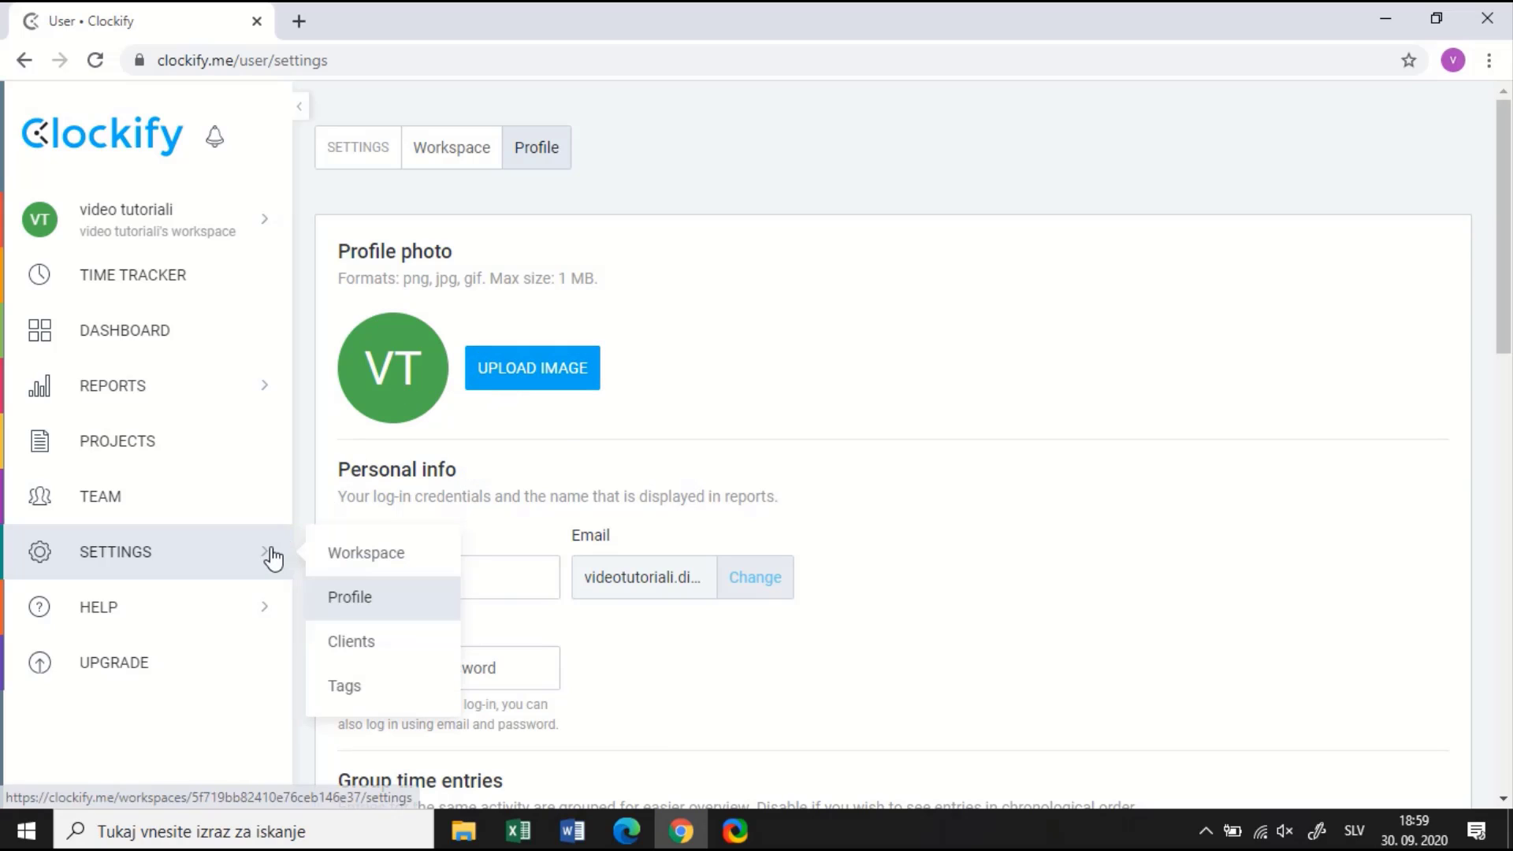
left_click(344, 642)
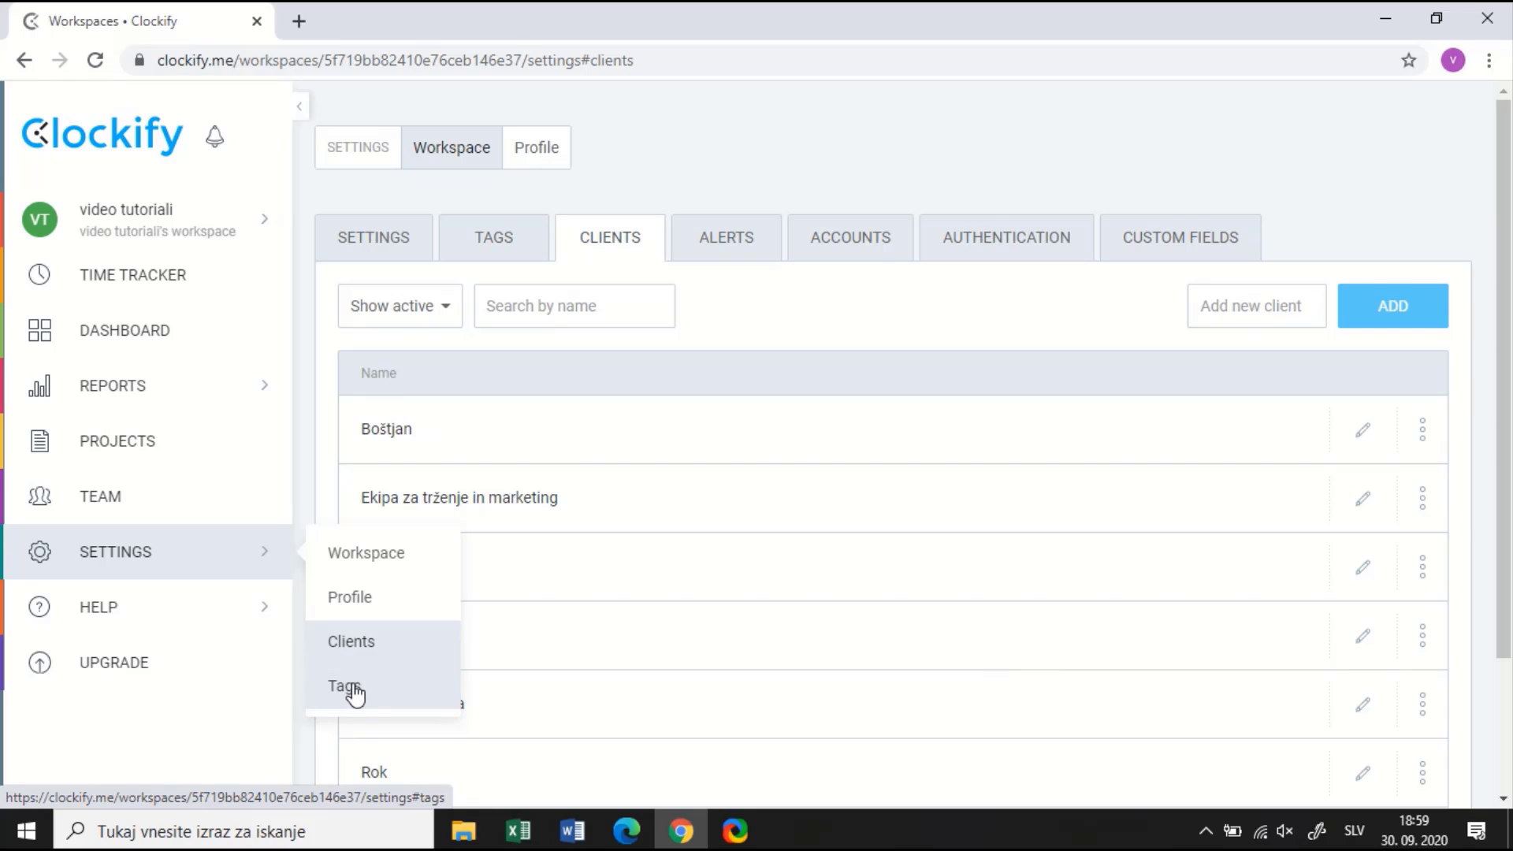
left_click(355, 693)
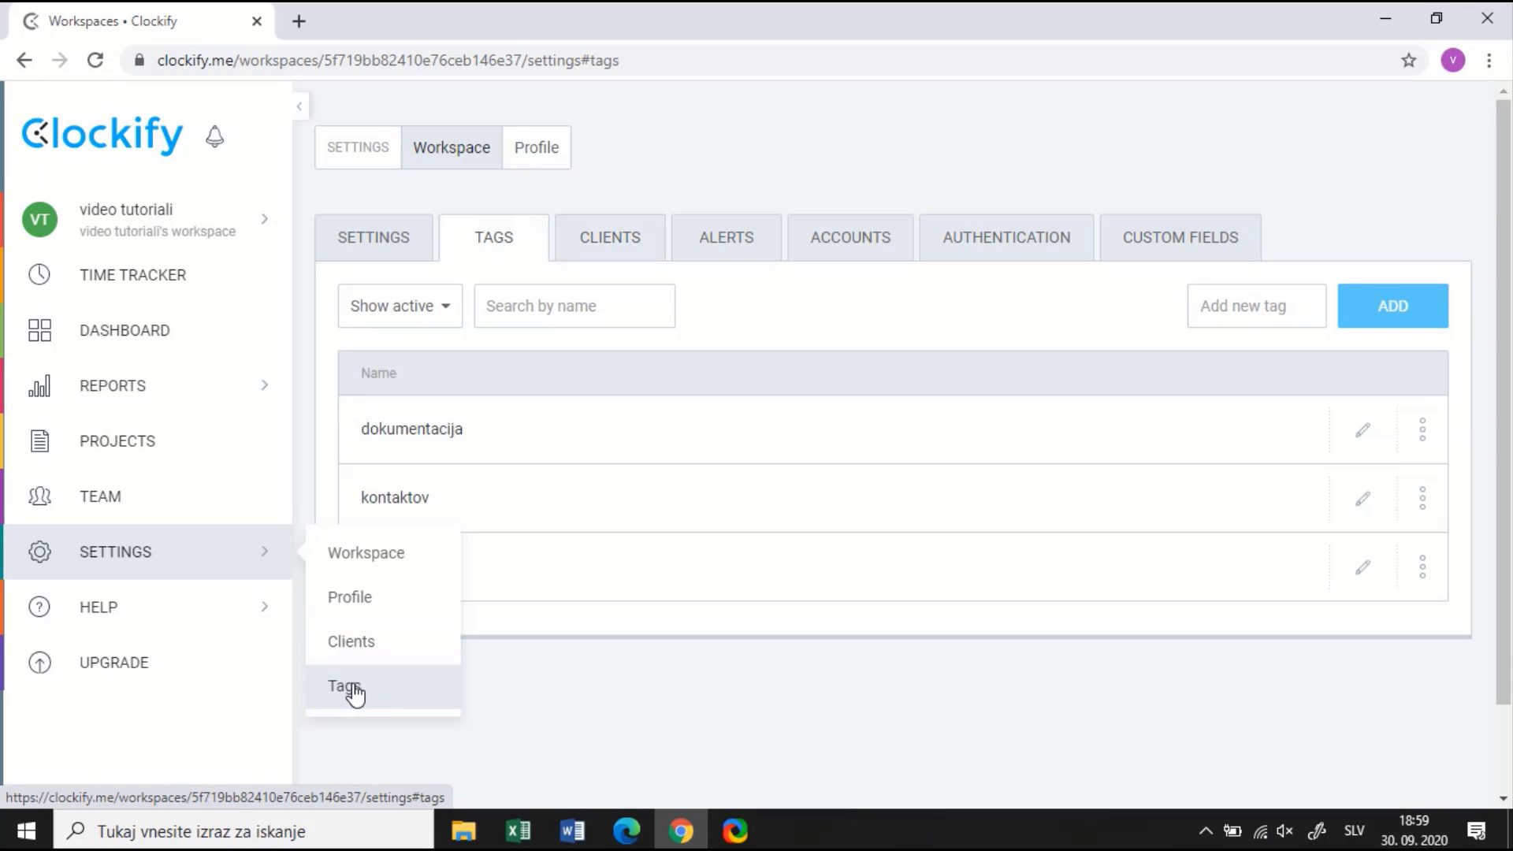